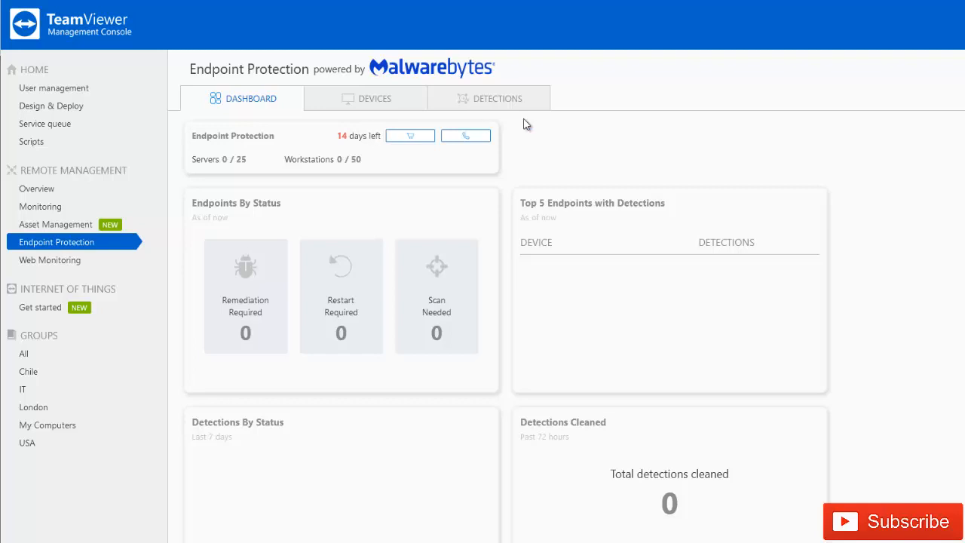
# Activate Malwarebytes Endpoint Protection on device W002 from the list of available devices and start the installation.
pyautogui.click(377, 106)
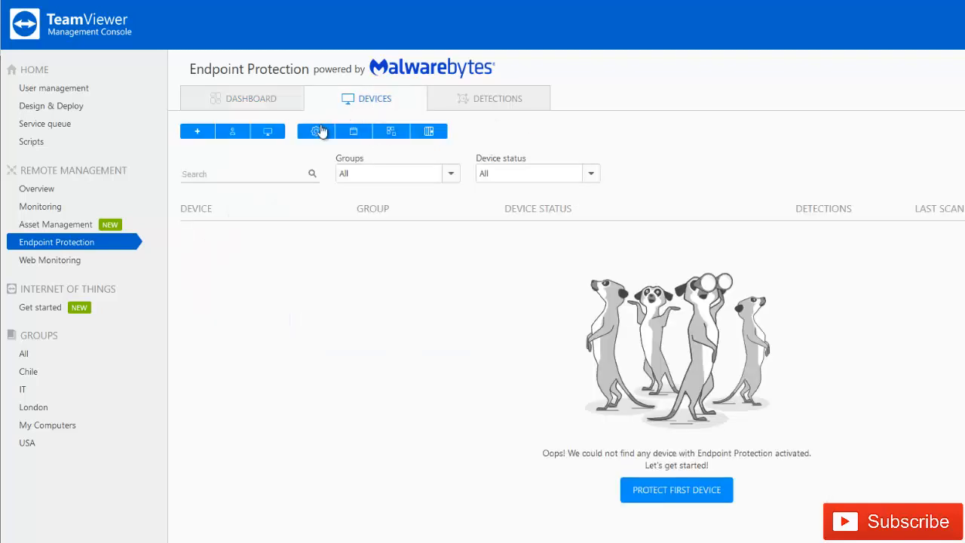
pyautogui.click(199, 138)
pyautogui.click(280, 291)
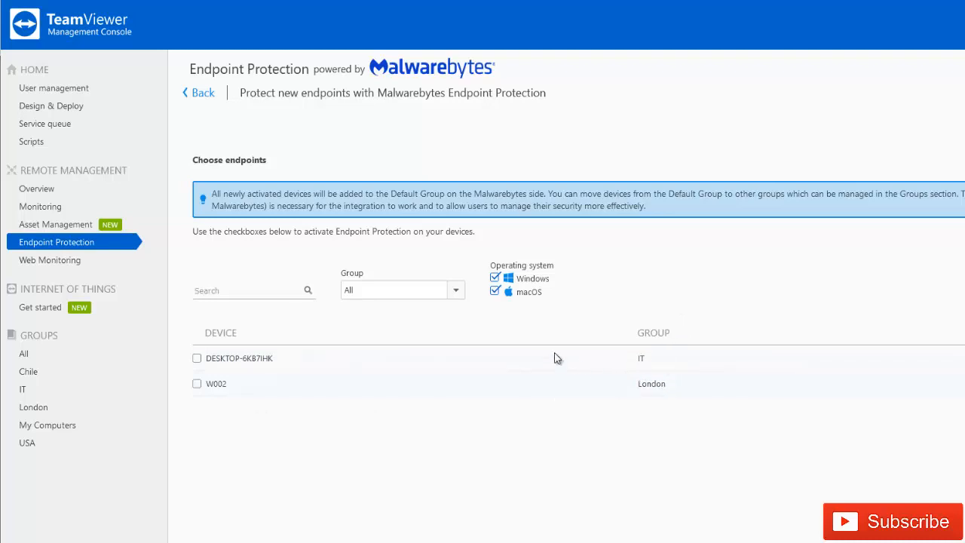
pyautogui.scroll(-1, 482, 379)
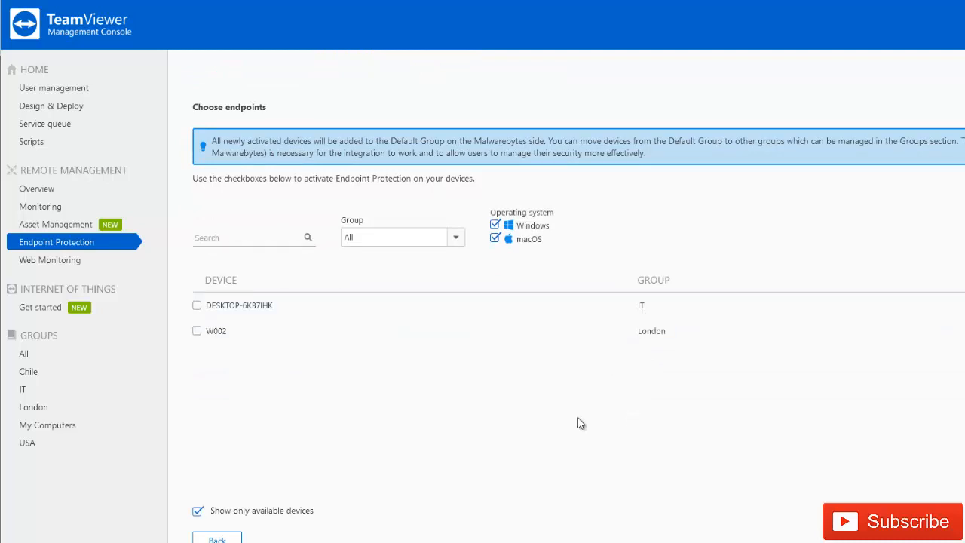
pyautogui.click(198, 332)
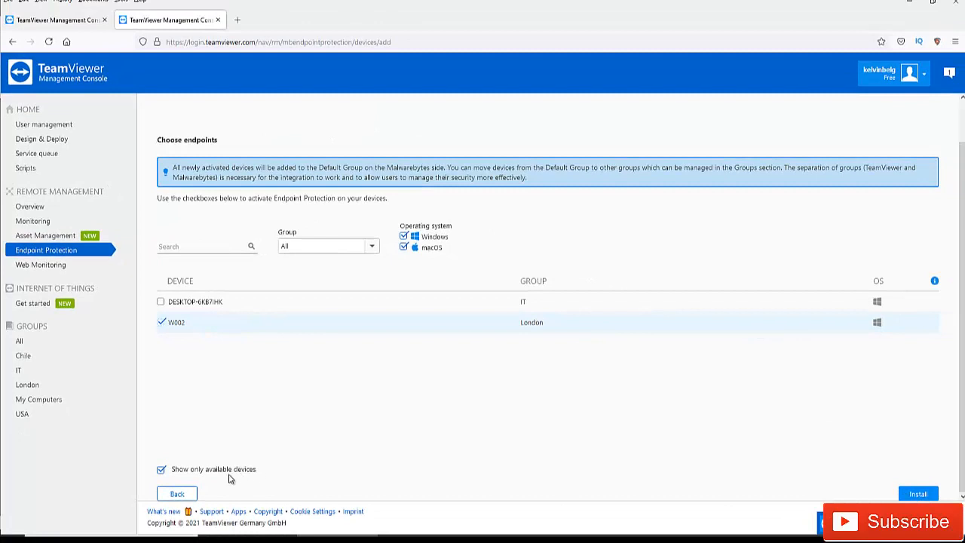
pyautogui.click(918, 494)
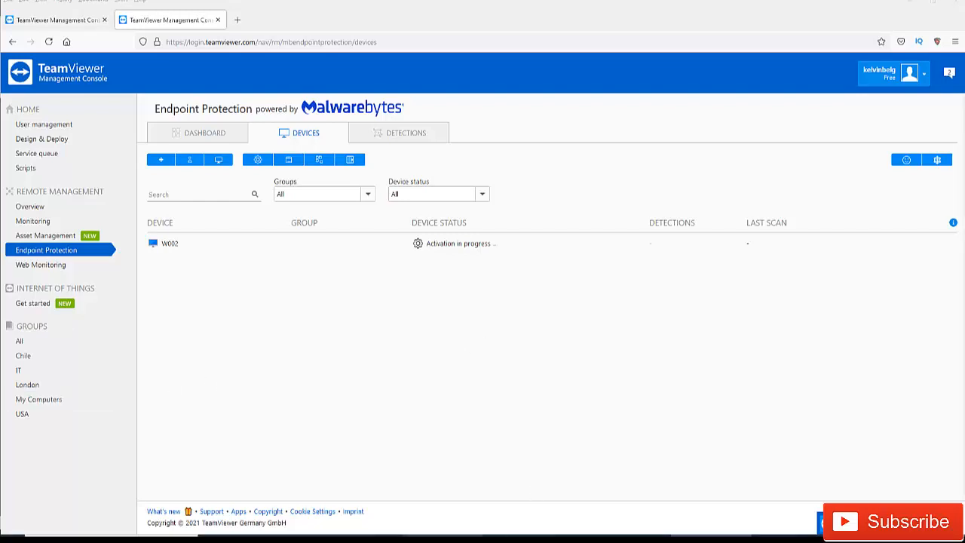
# Switch to the W002 virtual machine and check its system tray and the TeamViewer account's notifications and alerts.
pyautogui.click(443, 540)
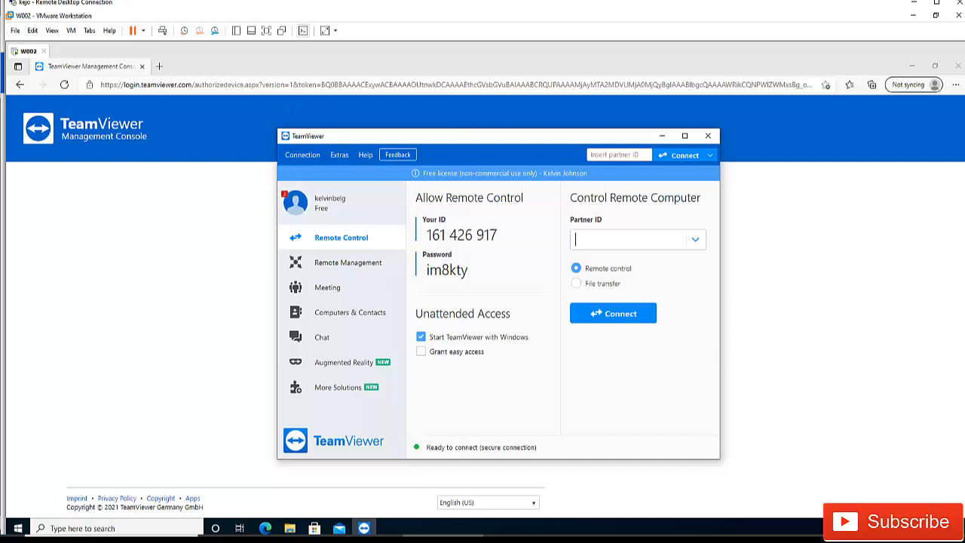
pyautogui.click(859, 528)
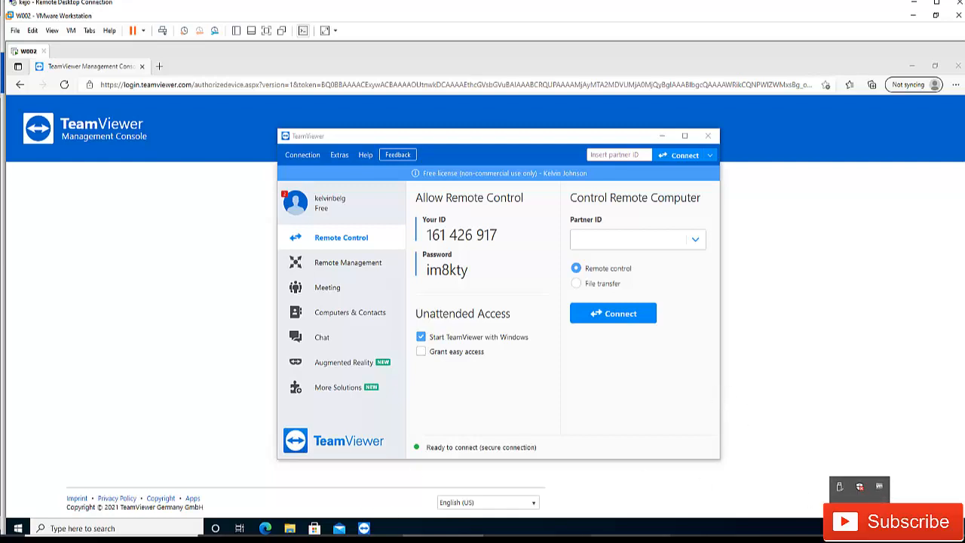
pyautogui.moveTo(630, 539)
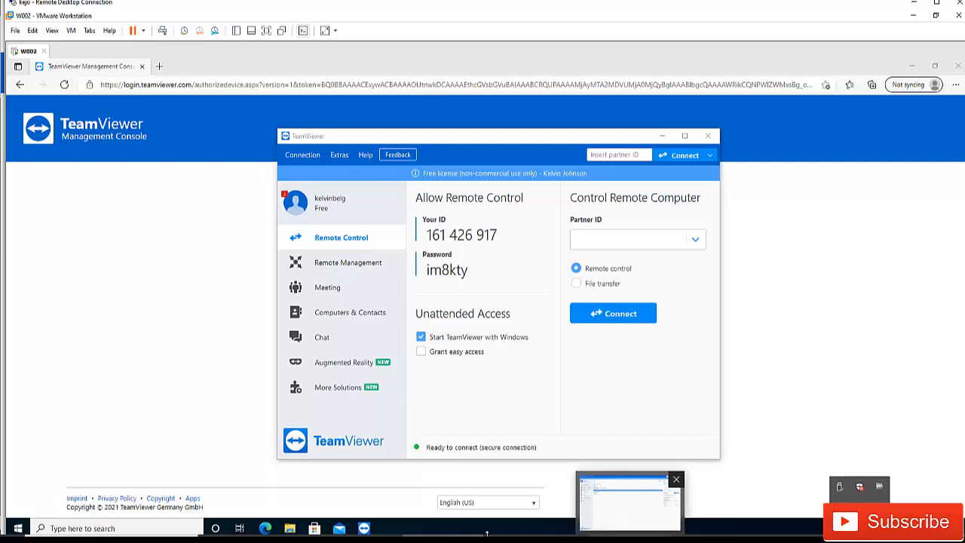
pyautogui.click(340, 538)
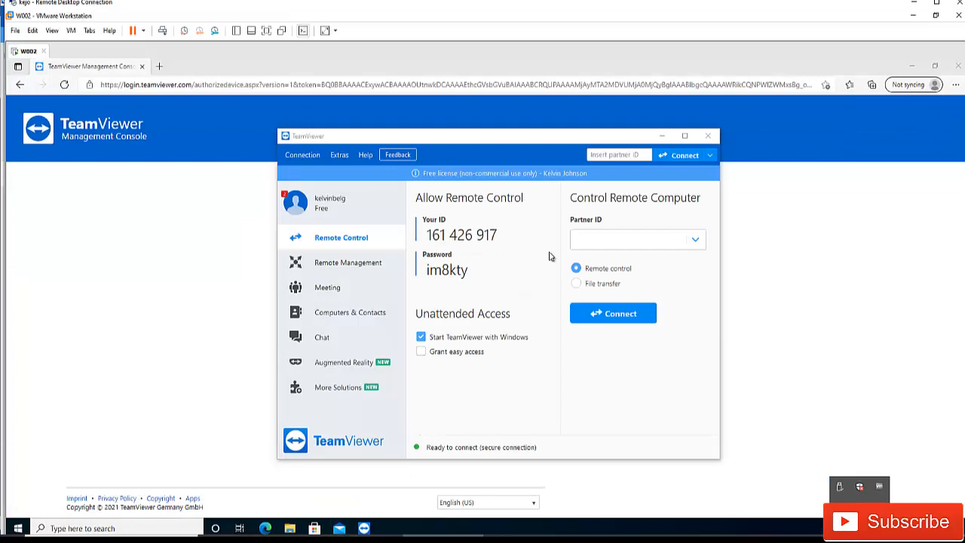
pyautogui.click(286, 198)
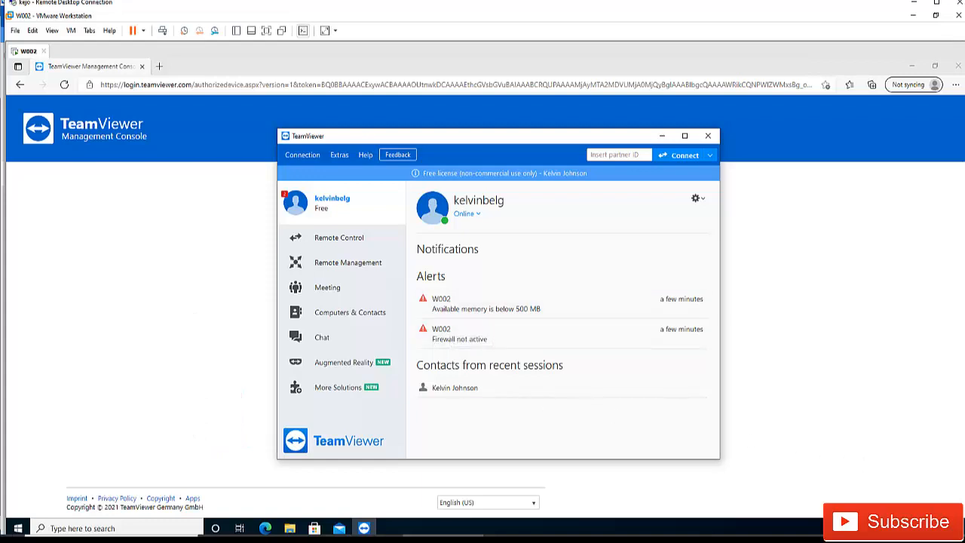
pyautogui.click(860, 527)
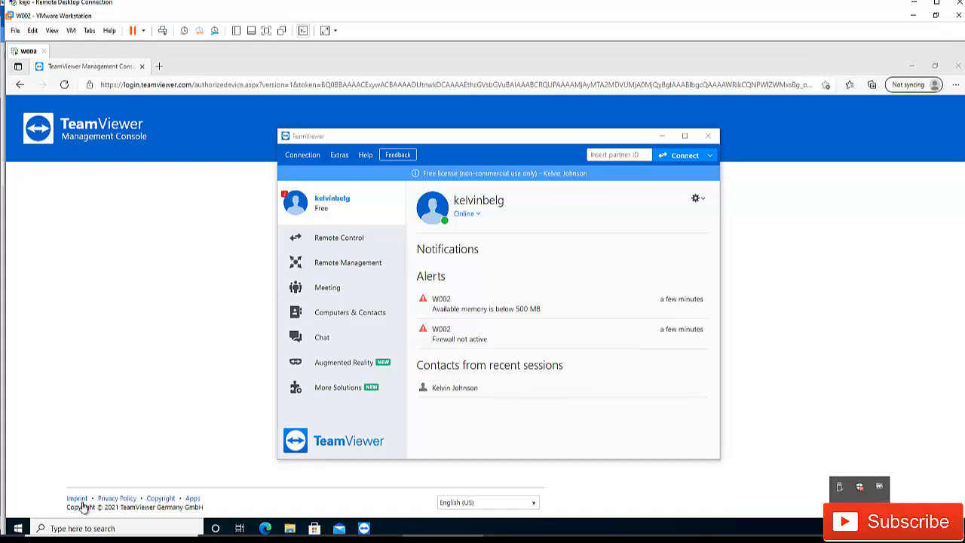
# Look through the virtual machine's list of installed apps.
pyautogui.click(19, 528)
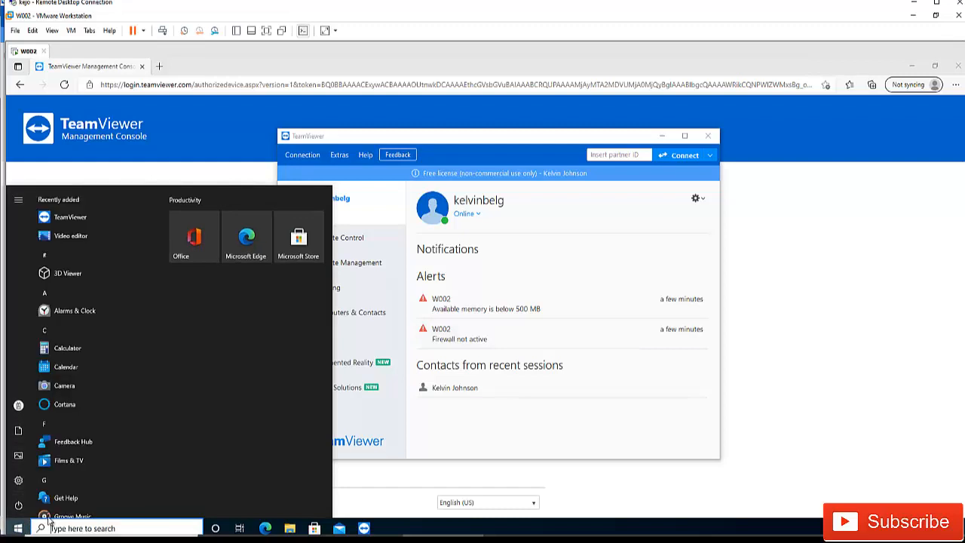
pyautogui.scroll(-5, 106, 456)
pyautogui.scroll(-10, 121, 455)
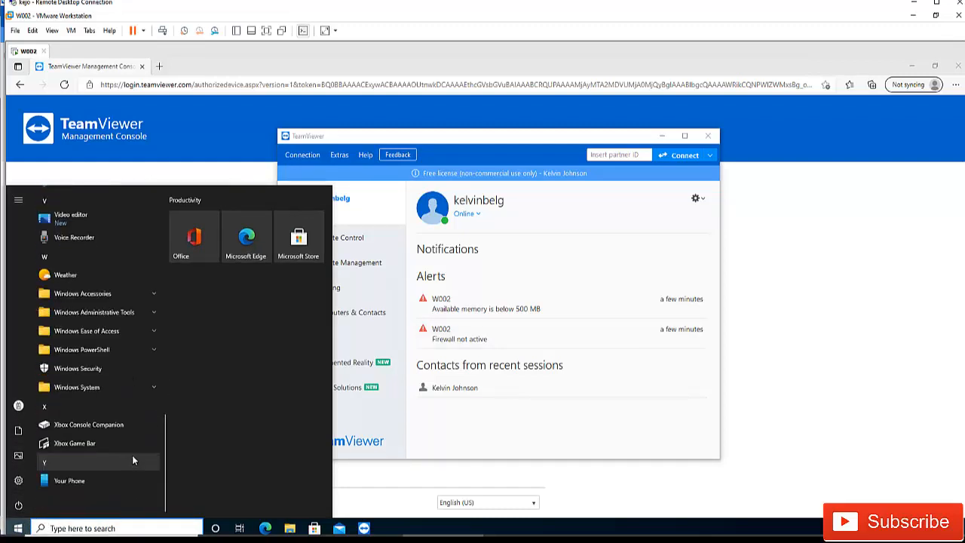
pyautogui.scroll(5, 137, 438)
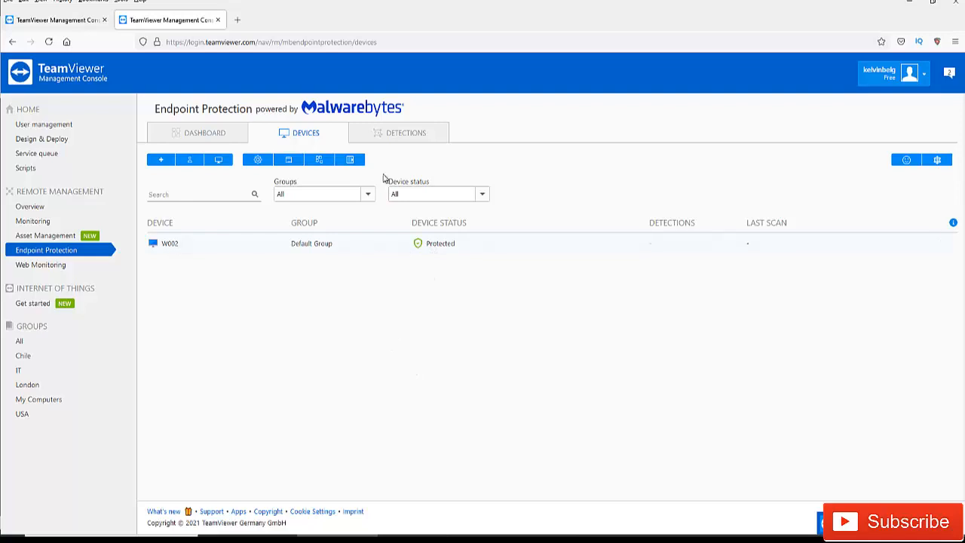
# Review the Endpoint Protection detections, device list and dashboard in the management console.
pyautogui.click(407, 136)
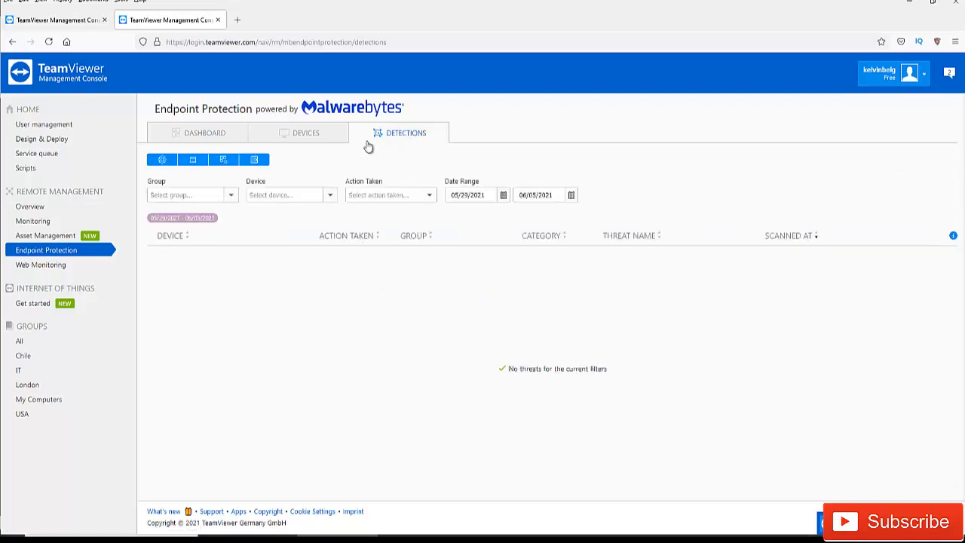
pyautogui.click(313, 141)
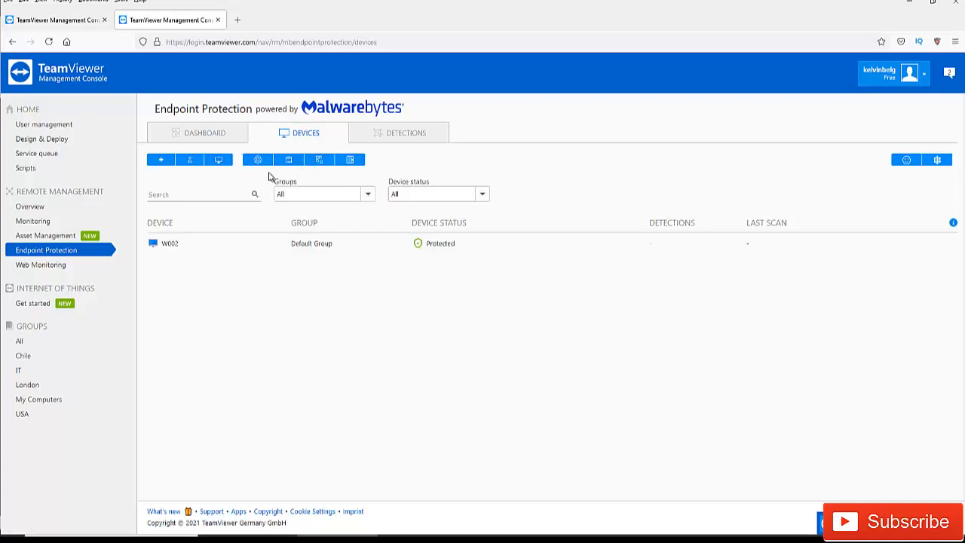
pyautogui.click(211, 140)
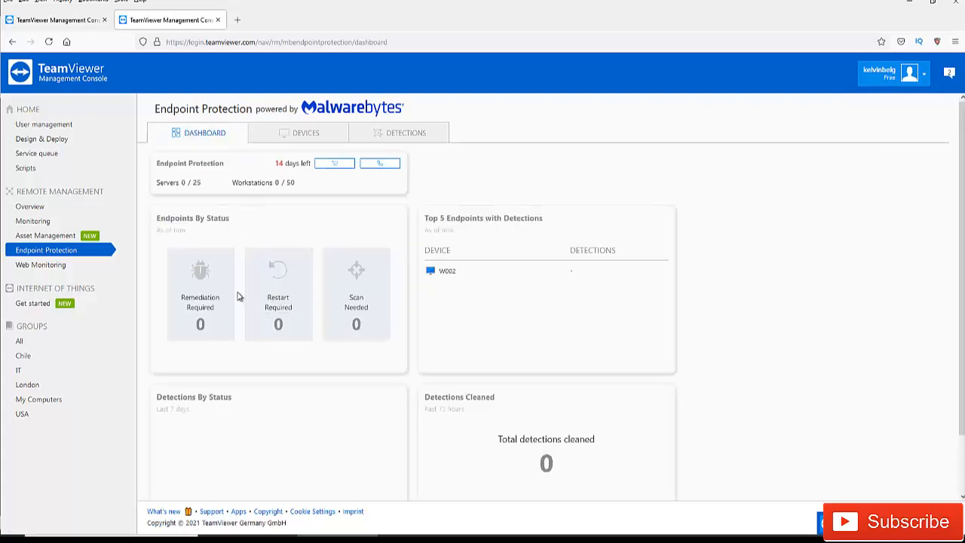
pyautogui.scroll(-2, 236, 290)
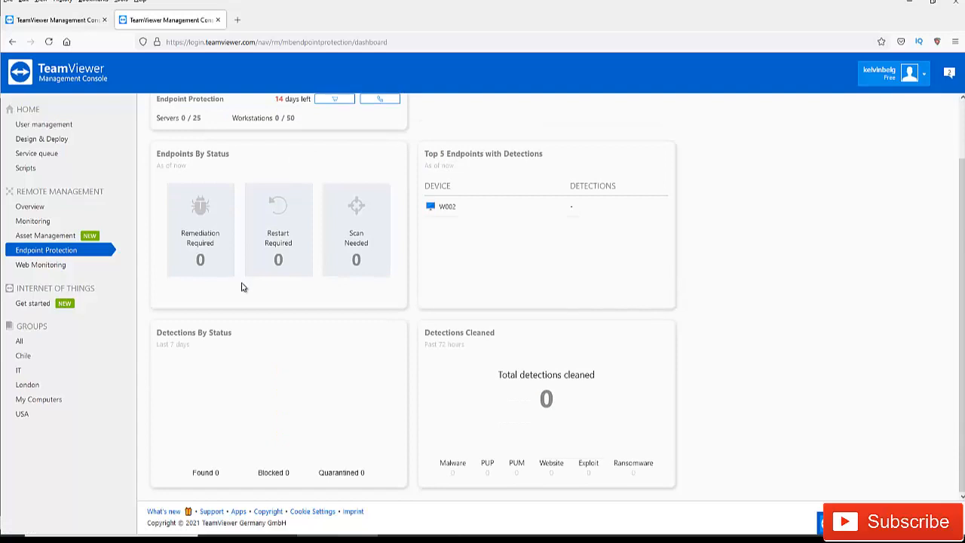
pyautogui.scroll(2, 241, 287)
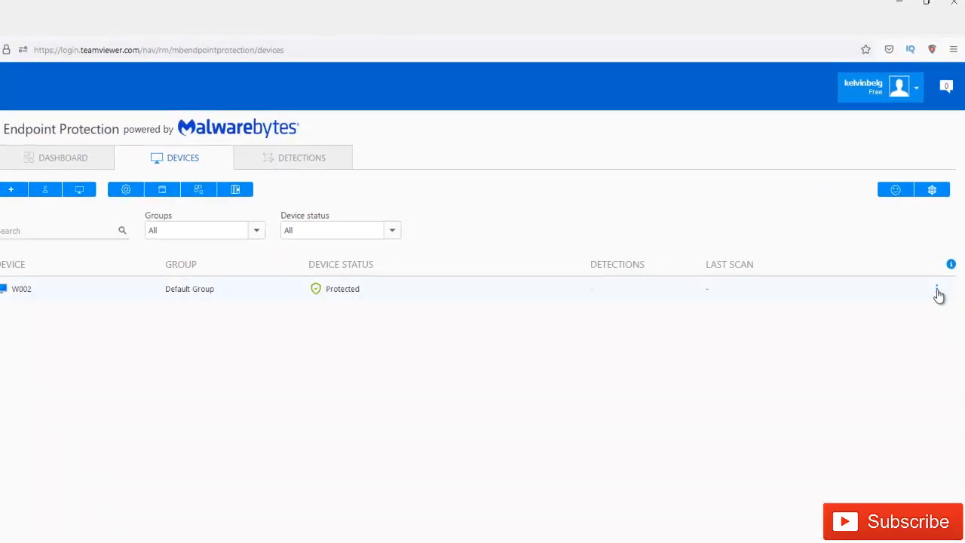
# Run a Scan + Report on device W002 and check the system tray on the W002 virtual machine.
pyautogui.click(936, 293)
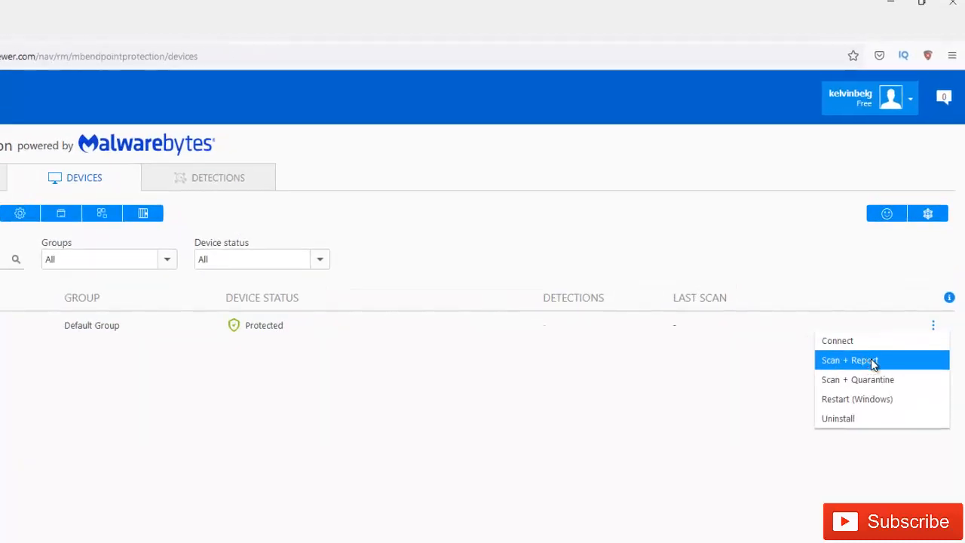
pyautogui.click(870, 361)
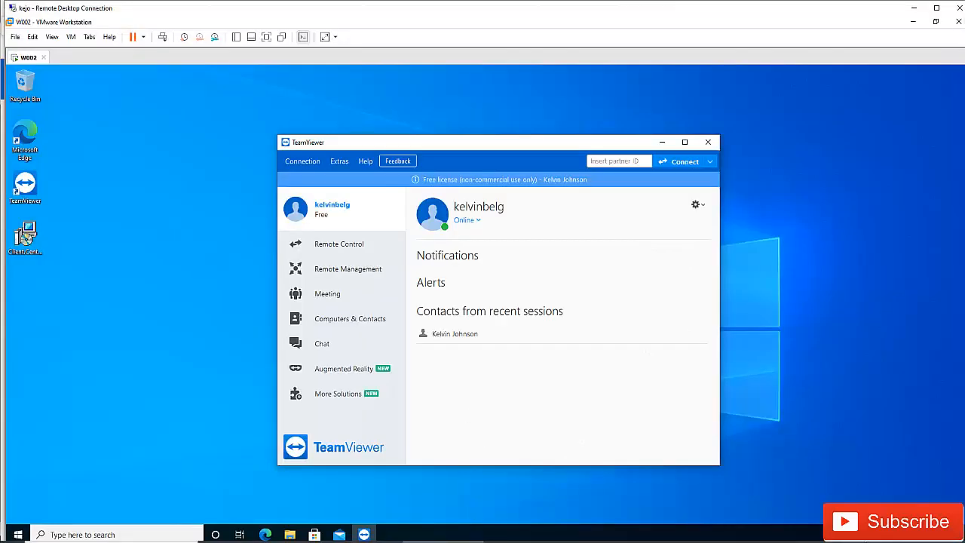
pyautogui.click(859, 533)
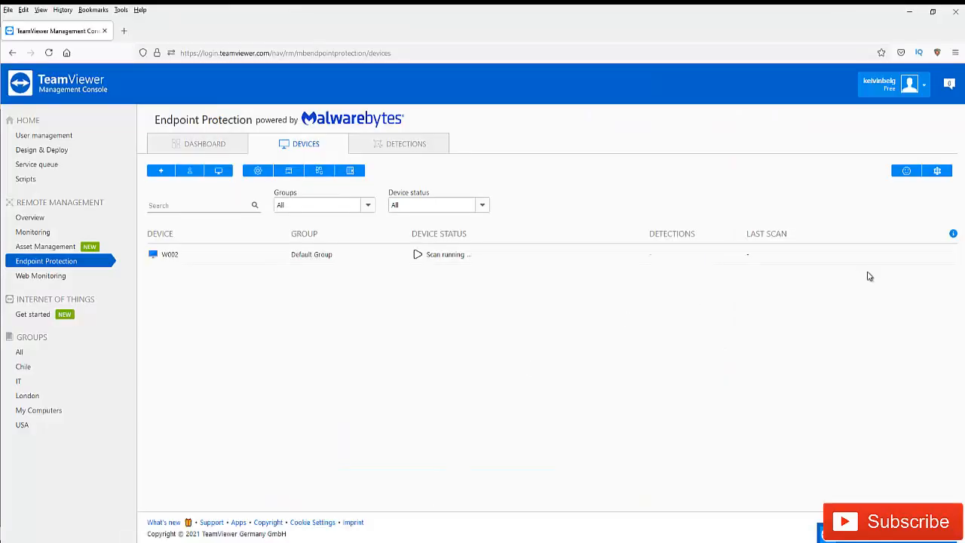
# Send the Restart (Windows) command to device W002 from the Endpoint Protection device list and approve the reboot.
pyautogui.click(942, 257)
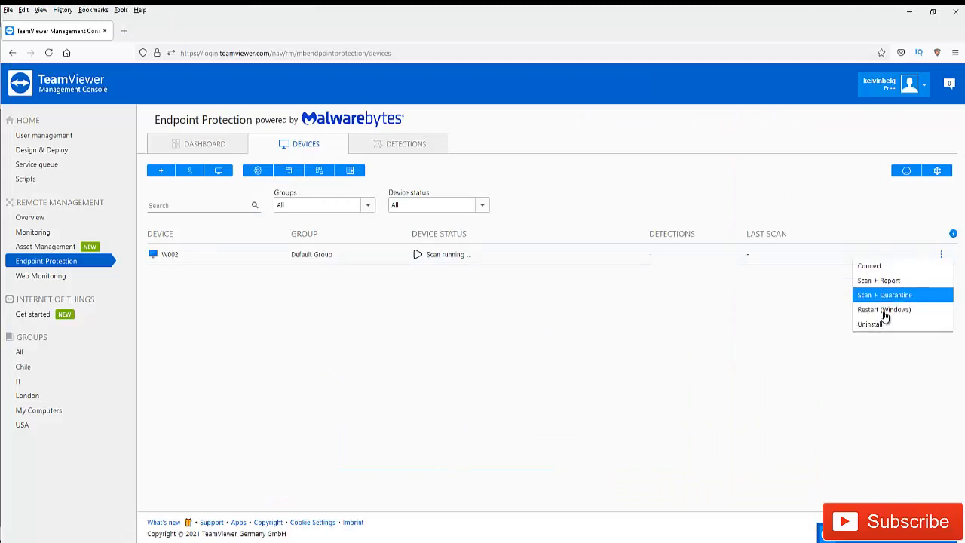
pyautogui.click(805, 311)
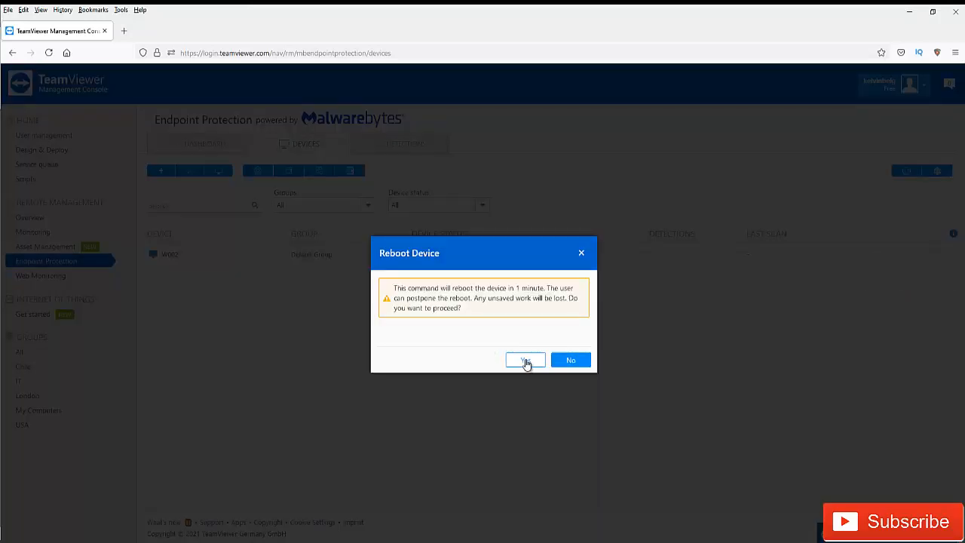
pyautogui.click(526, 361)
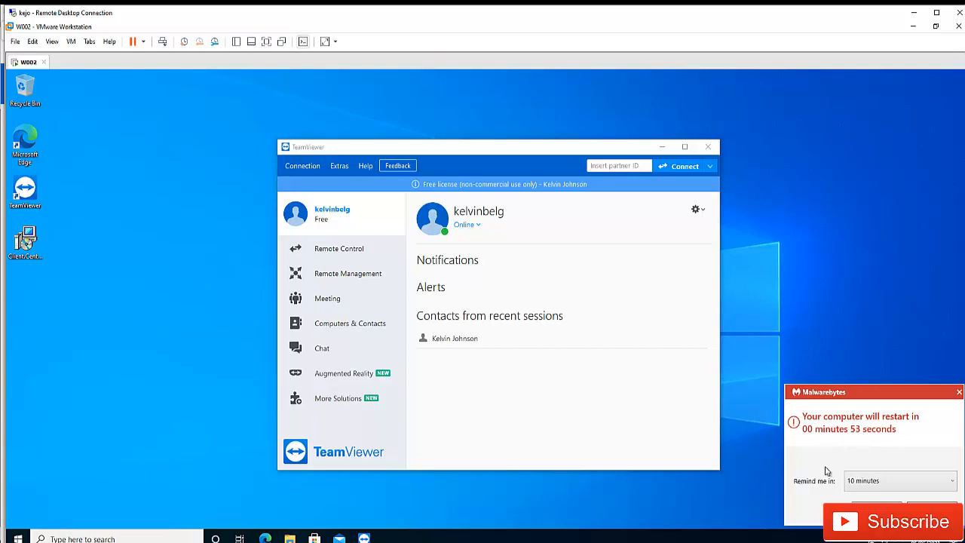
# Postpone the Malwarebytes restart on the W002 virtual machine with a reminder in 10 minutes.
pyautogui.click(876, 483)
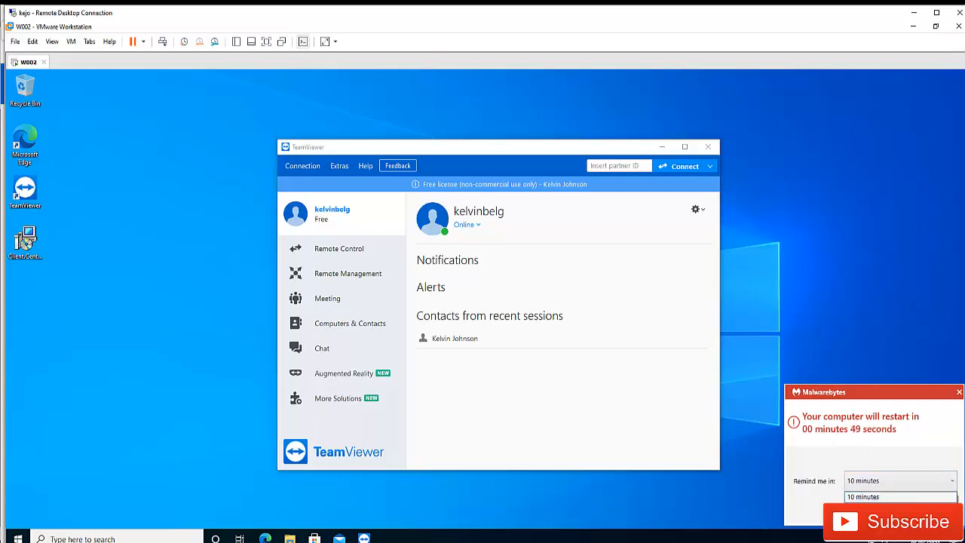
pyautogui.click(874, 510)
pyautogui.click(878, 486)
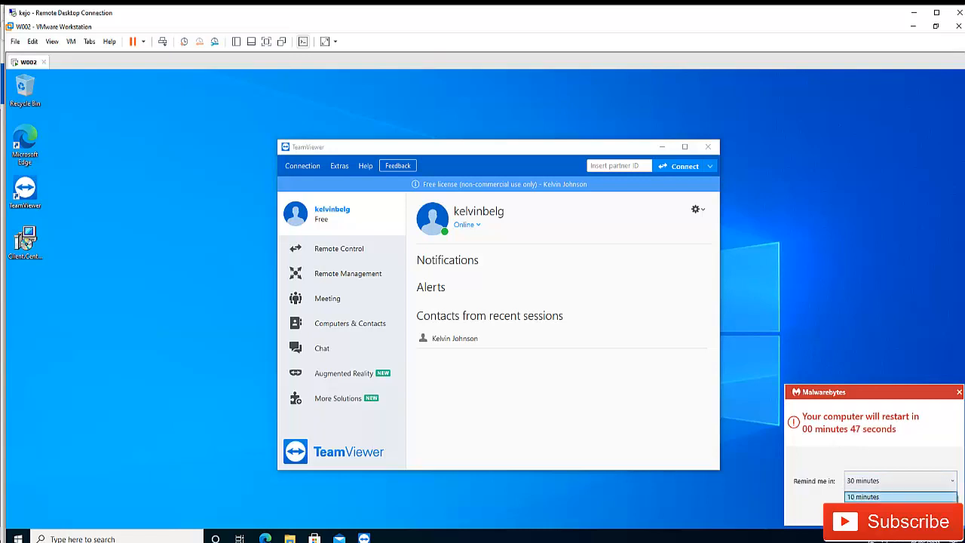
pyautogui.click(870, 498)
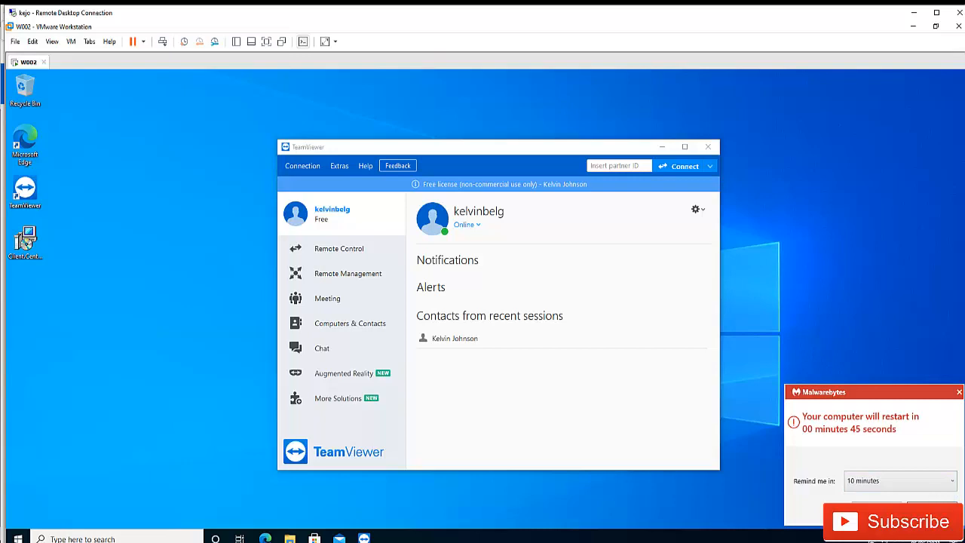
pyautogui.click(876, 507)
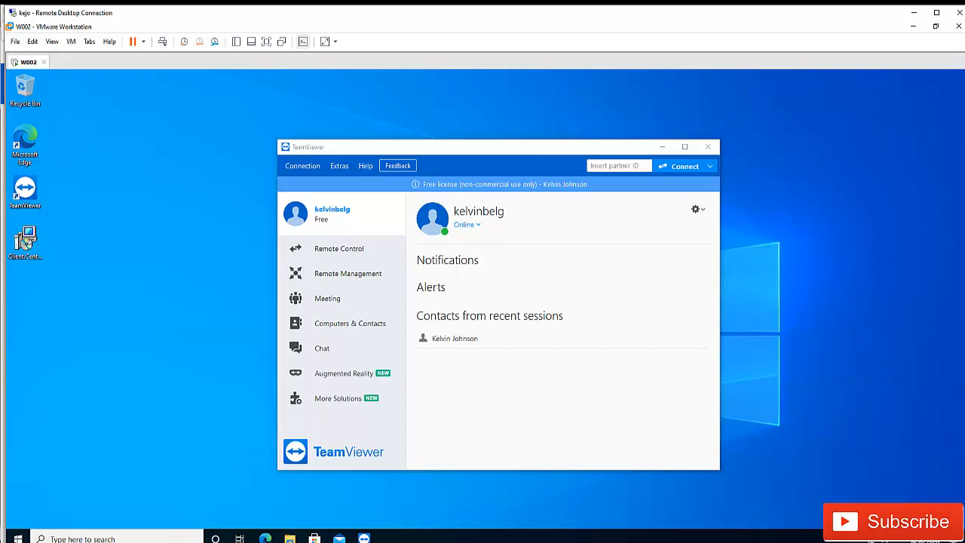
# Switch back to the management console and review W002's available actions and the Endpoint Protection detections.
pyautogui.click(336, 540)
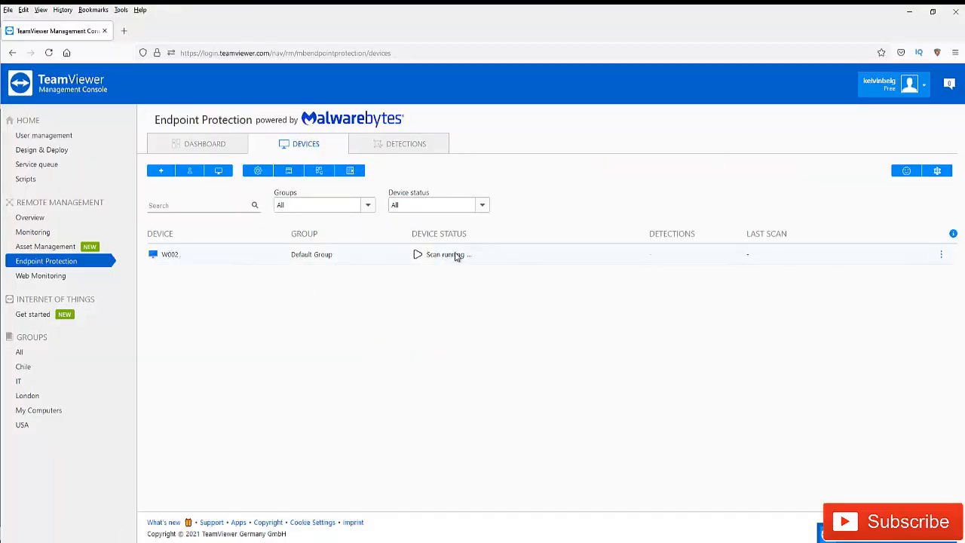
pyautogui.click(943, 257)
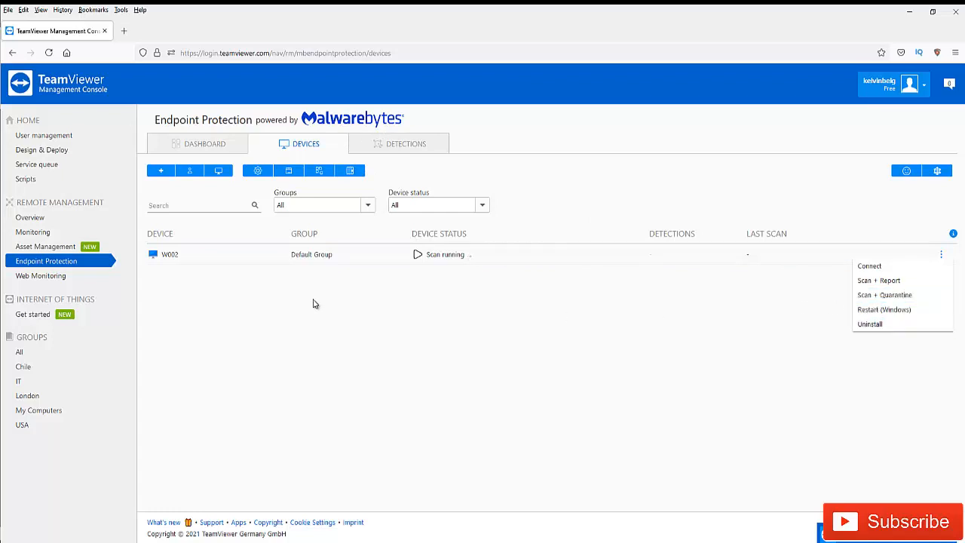
pyautogui.click(404, 146)
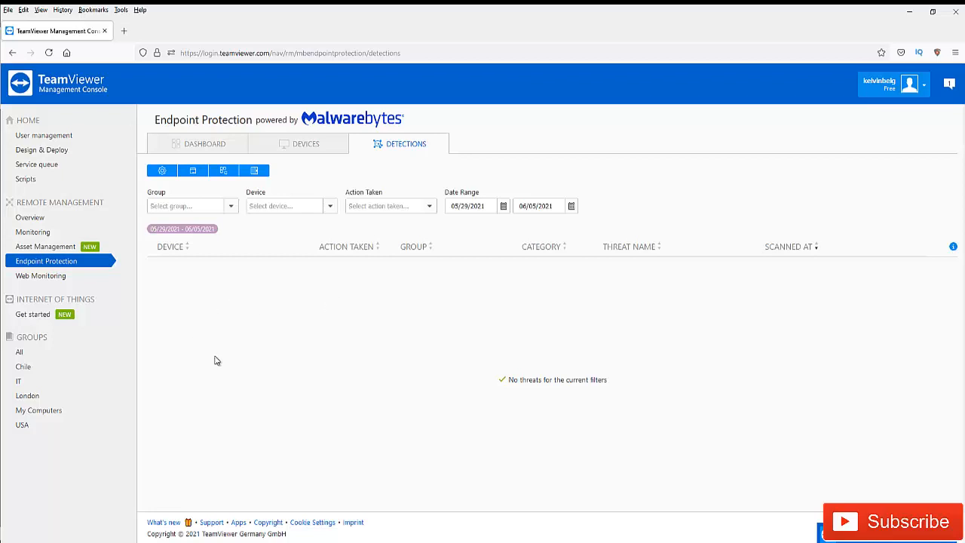
# Show the assets of device W002 from the Monitoring device list.
pyautogui.click(42, 233)
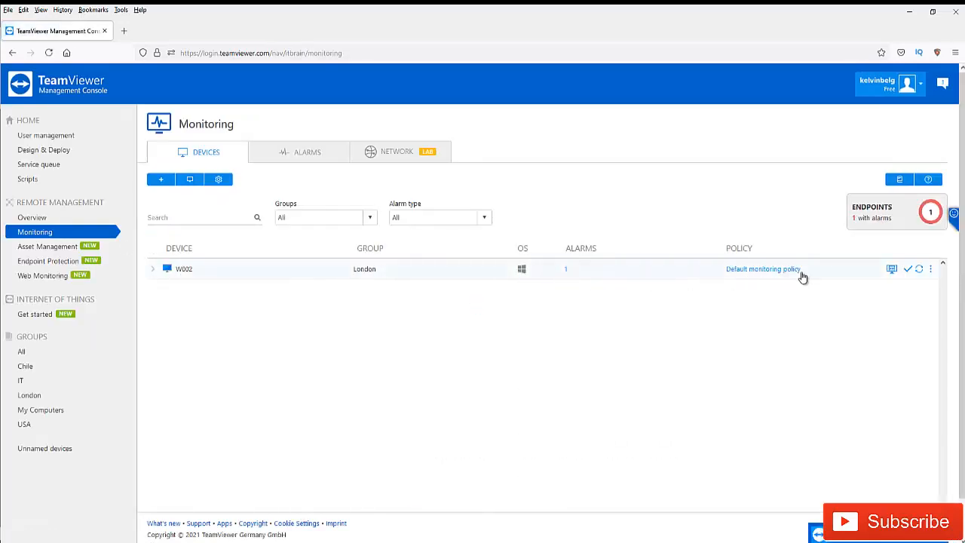
pyautogui.click(931, 270)
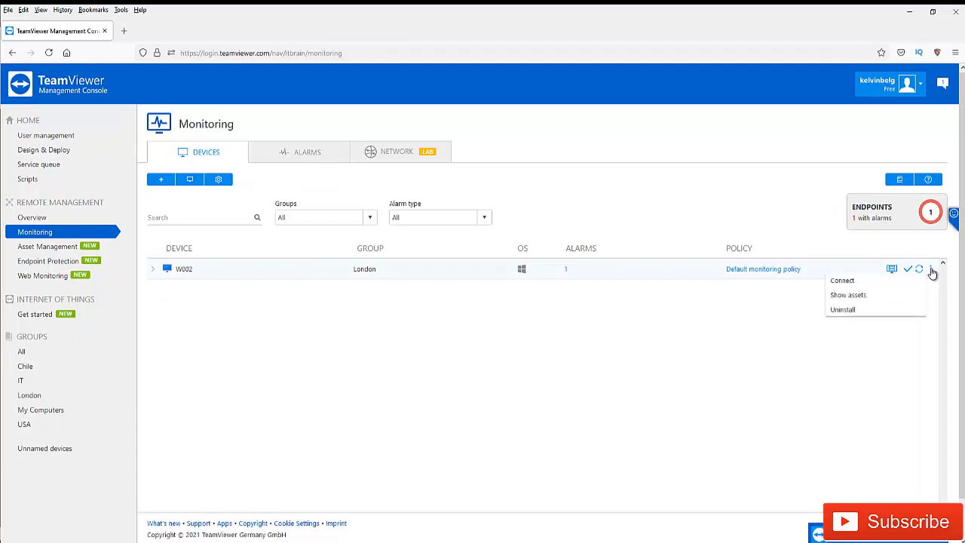
pyautogui.click(849, 296)
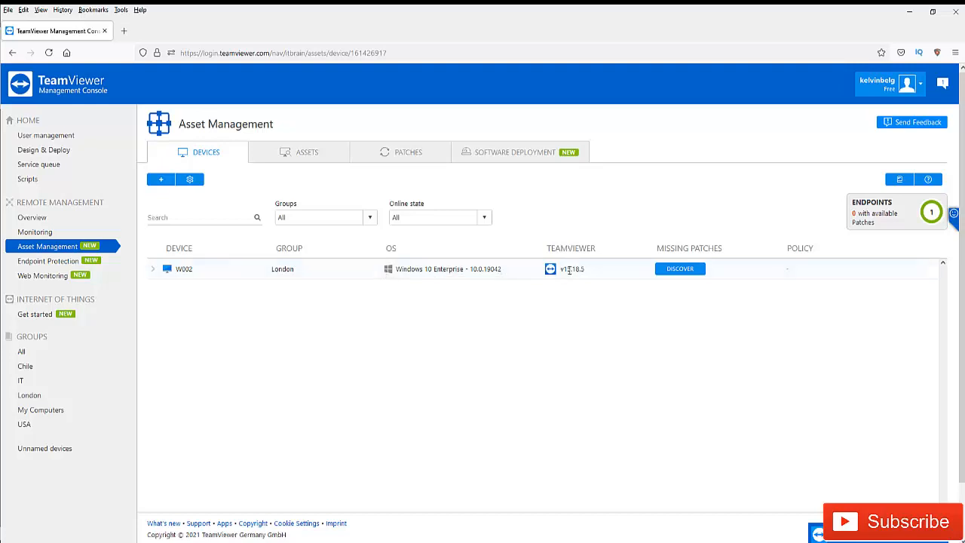
# Expand the details of device W002 and show the full list of its system updates.
pyautogui.moveTo(571, 271); pyautogui.dragTo(558, 271)
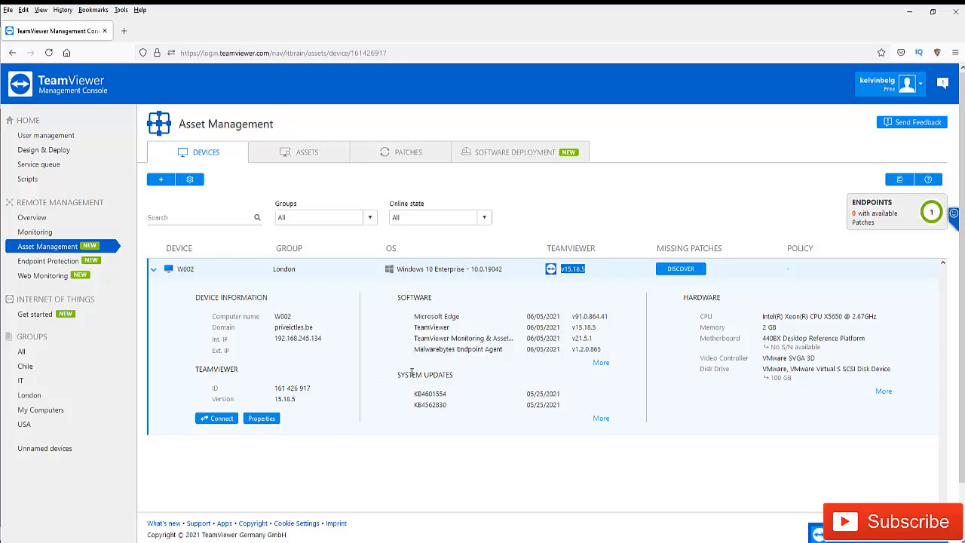
pyautogui.click(601, 420)
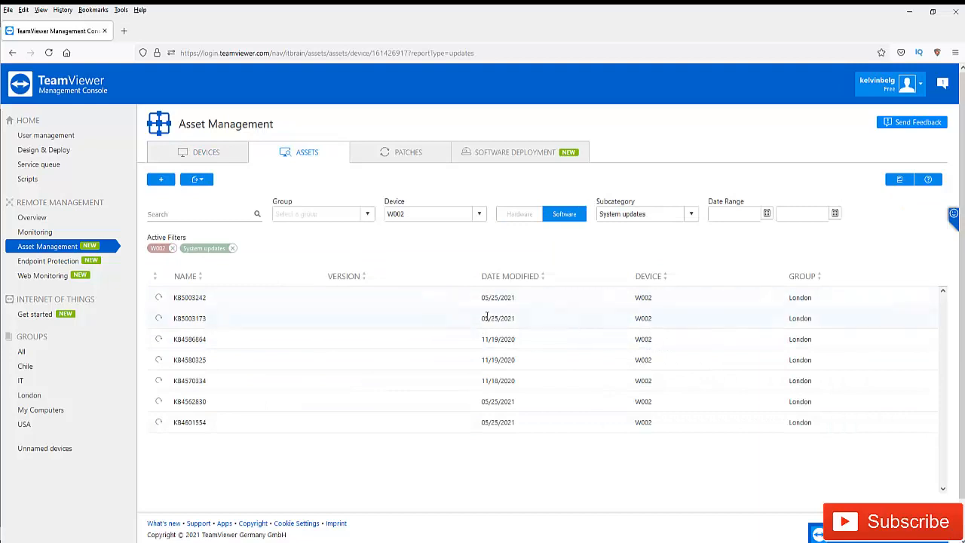
pyautogui.scroll(-1, 527, 324)
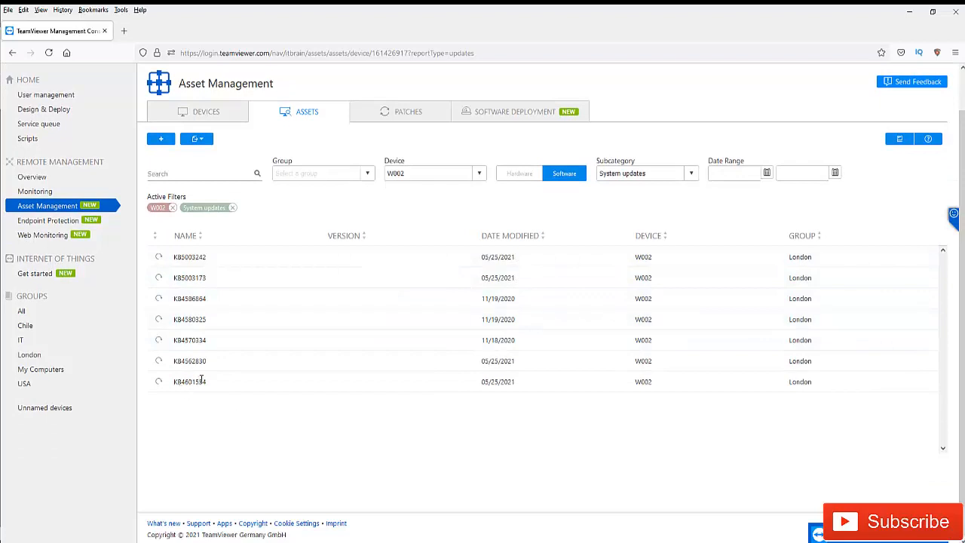
# Remove the System updates and W002 filters from the asset list.
pyautogui.click(233, 208)
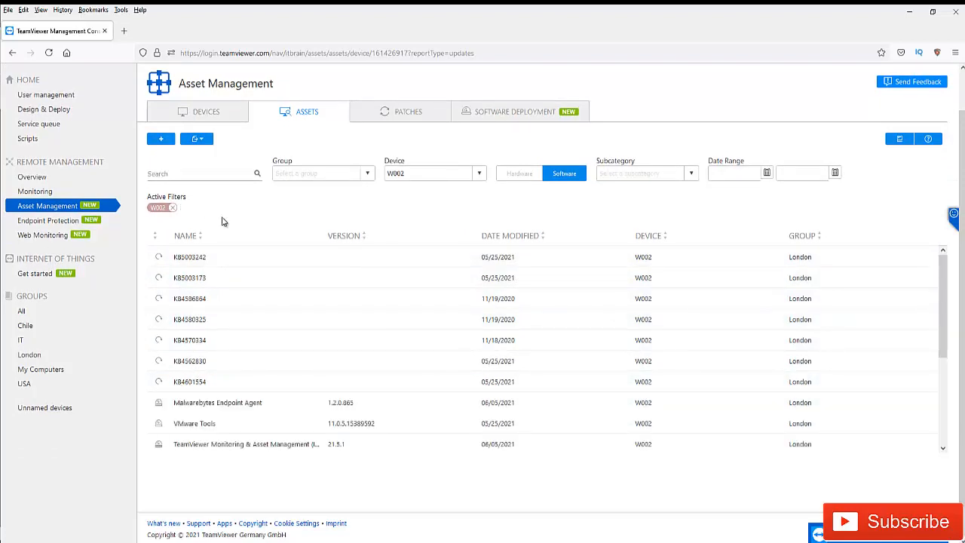
pyautogui.click(173, 209)
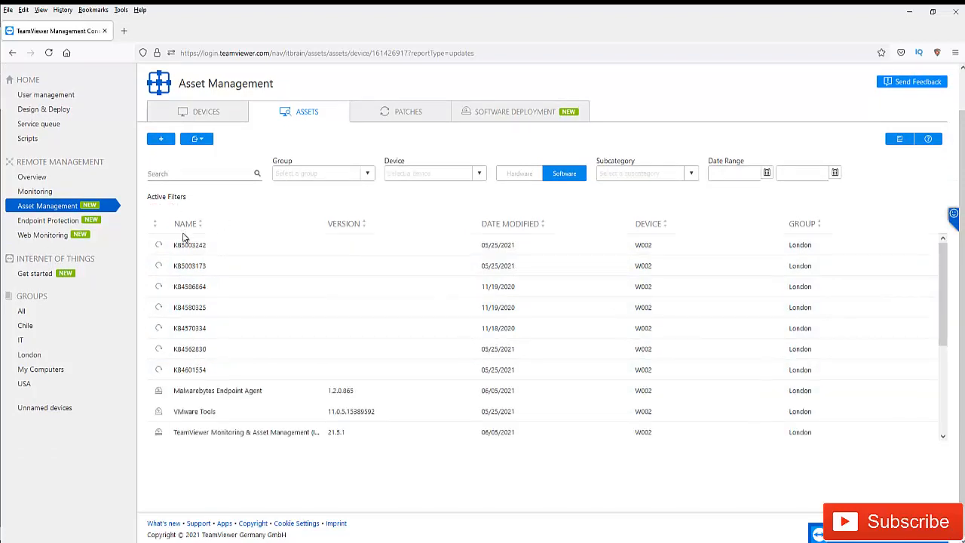
pyautogui.scroll(2, 344, 209)
# Look at the missing patches and at the software selection step of Software Deployment.
pyautogui.click(404, 160)
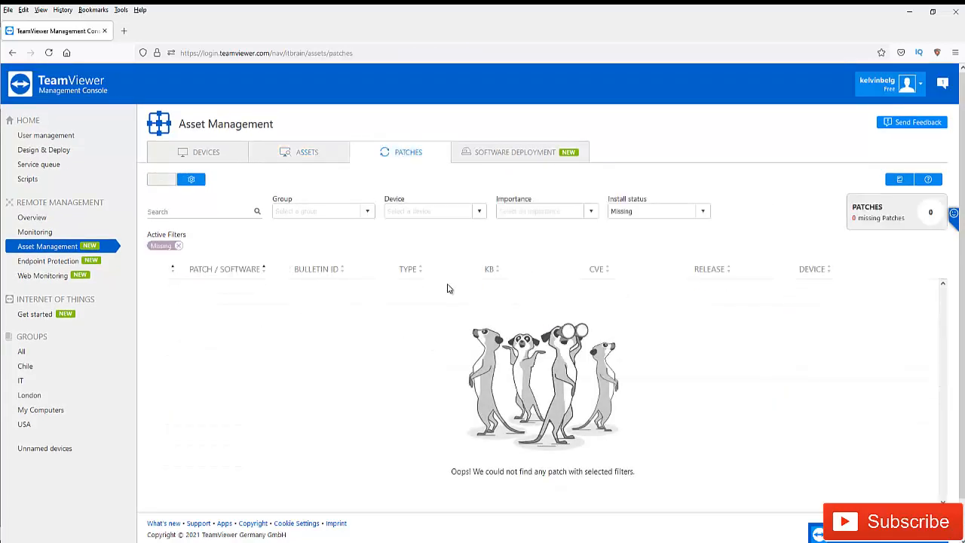
pyautogui.click(523, 155)
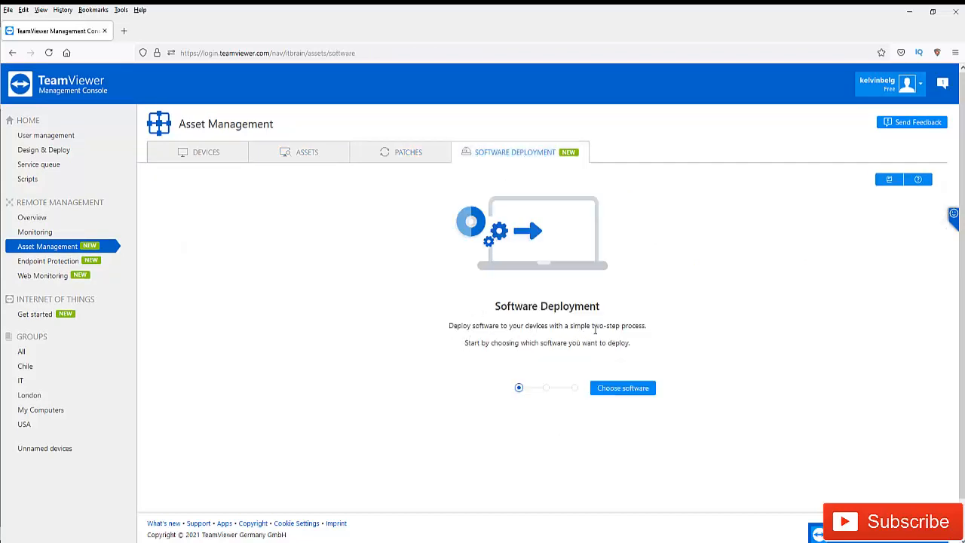
pyautogui.click(619, 385)
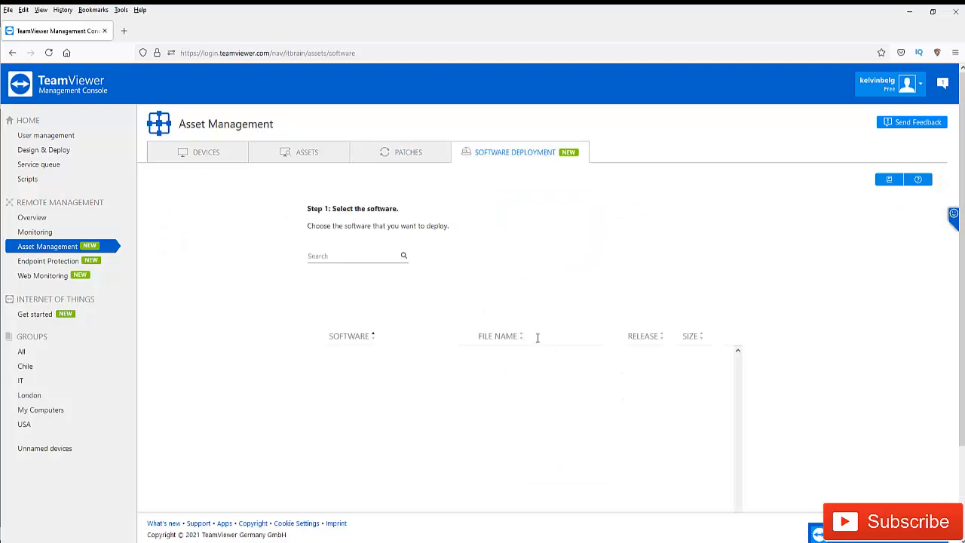
pyautogui.scroll(-2, 456, 327)
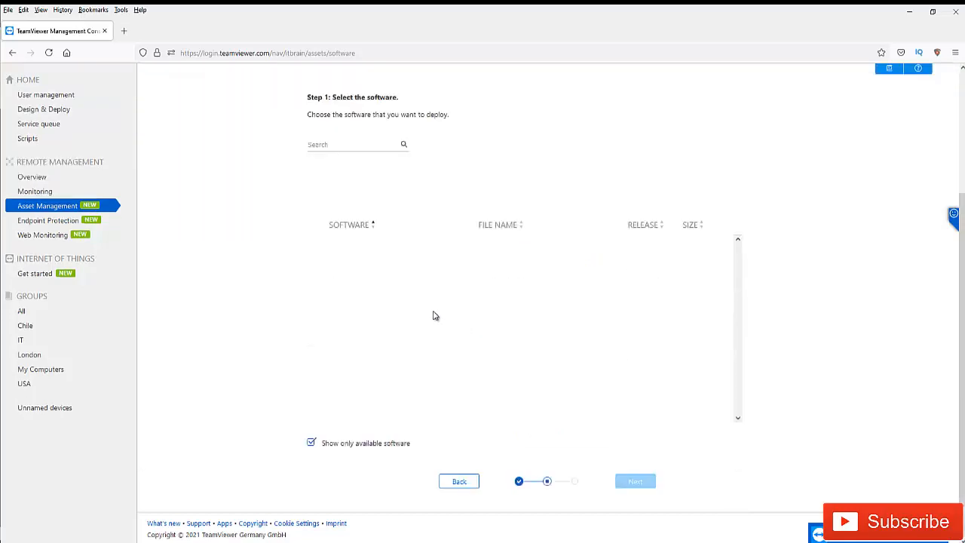
pyautogui.scroll(2, 441, 343)
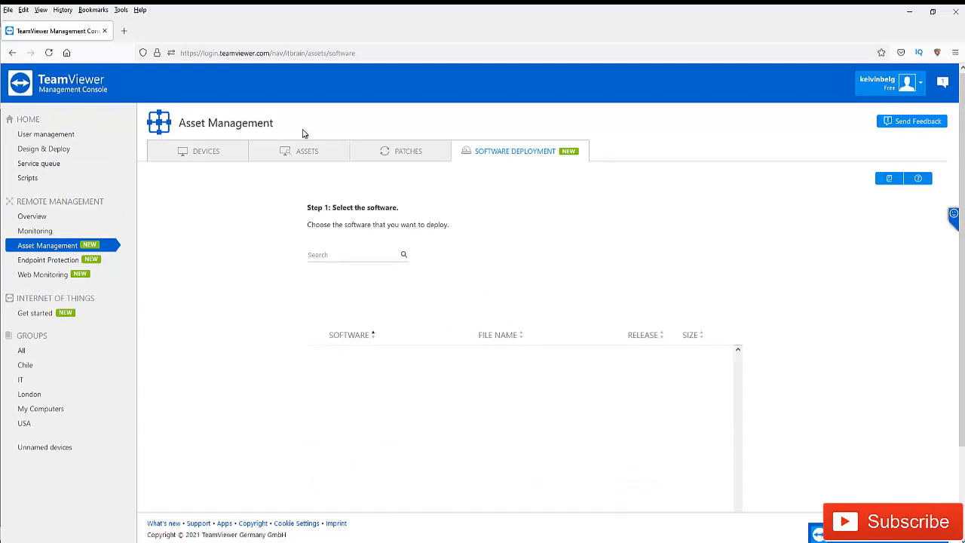
# Return to the asset list, filter it by the London group and clear that filter again.
pyautogui.click(302, 153)
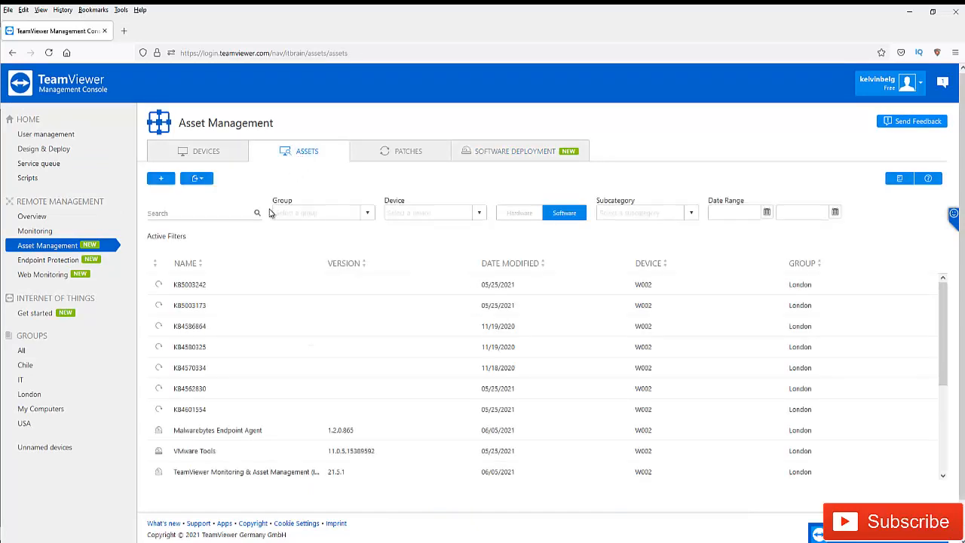
pyautogui.click(368, 213)
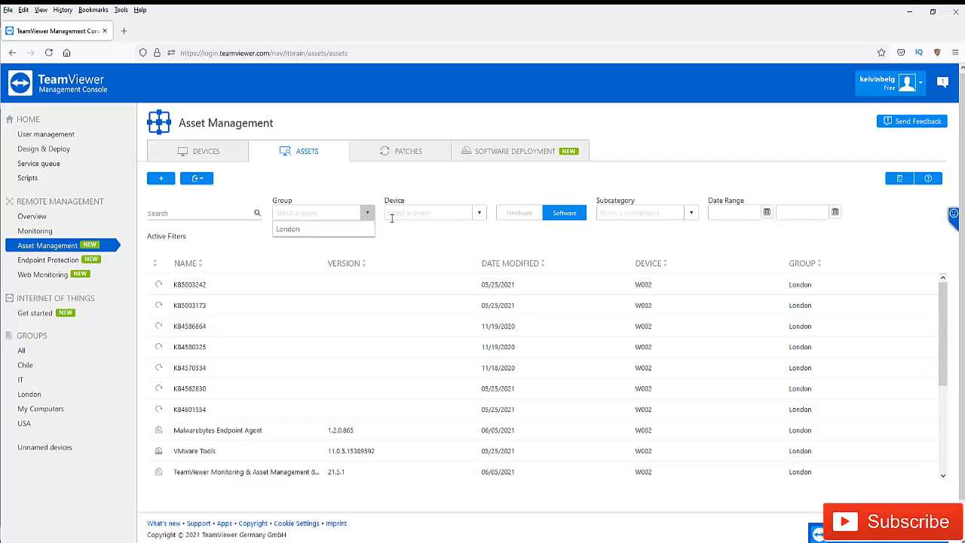
pyautogui.click(343, 230)
pyautogui.click(178, 247)
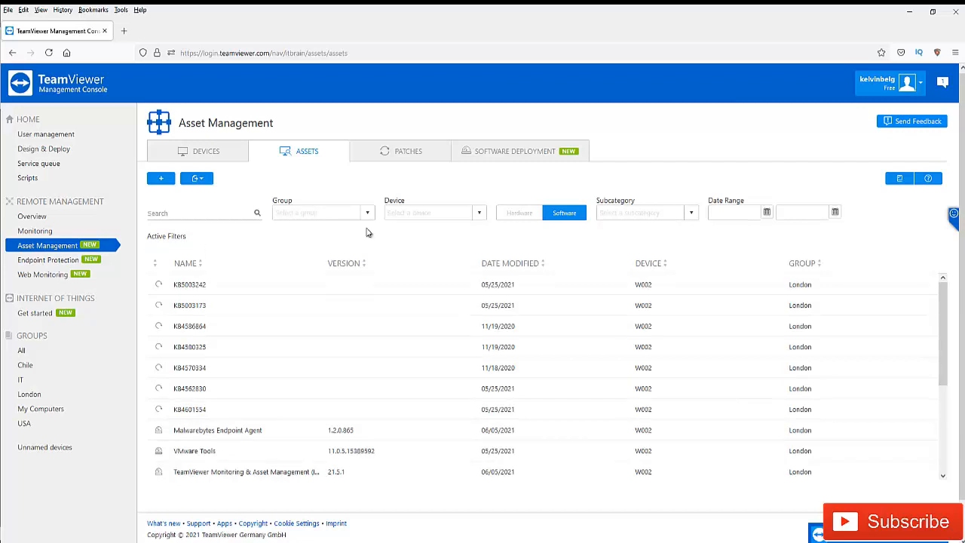
# Filter the software assets by device W002 and the Installed software subcategory, and review the listed programs.
pyautogui.click(478, 213)
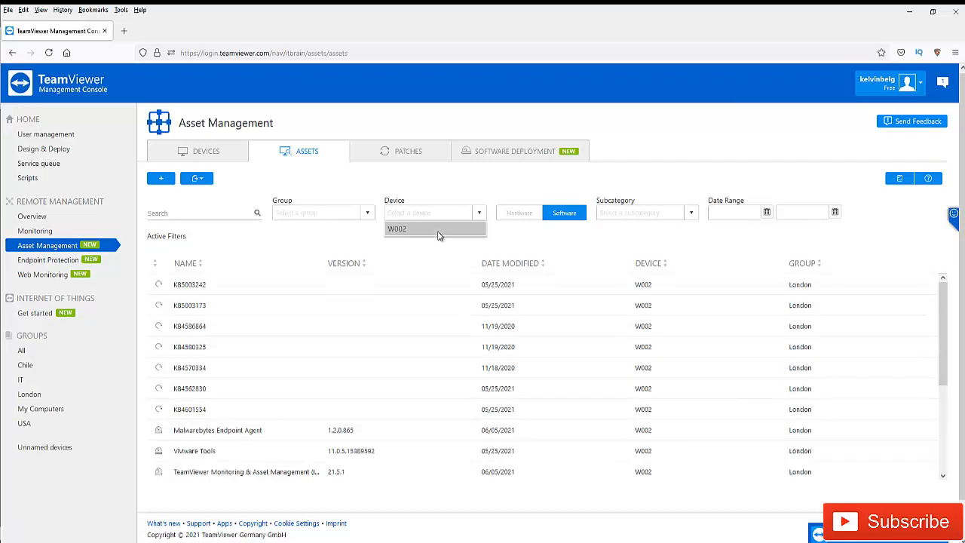
pyautogui.click(464, 231)
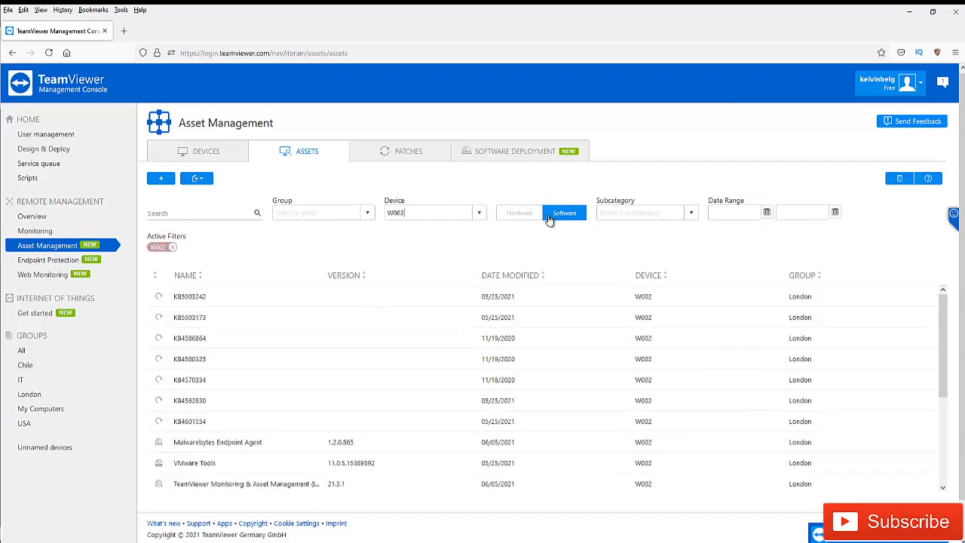
pyautogui.click(692, 213)
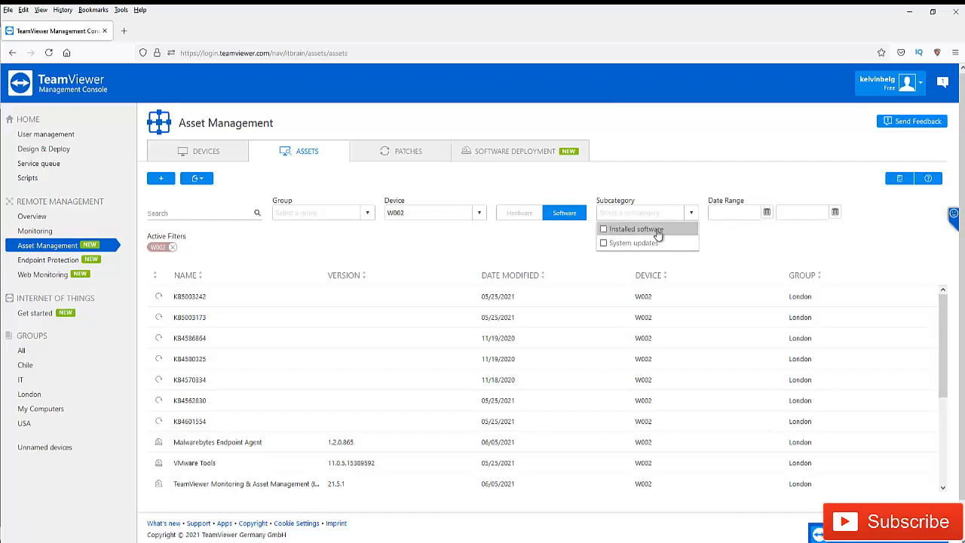
pyautogui.click(642, 230)
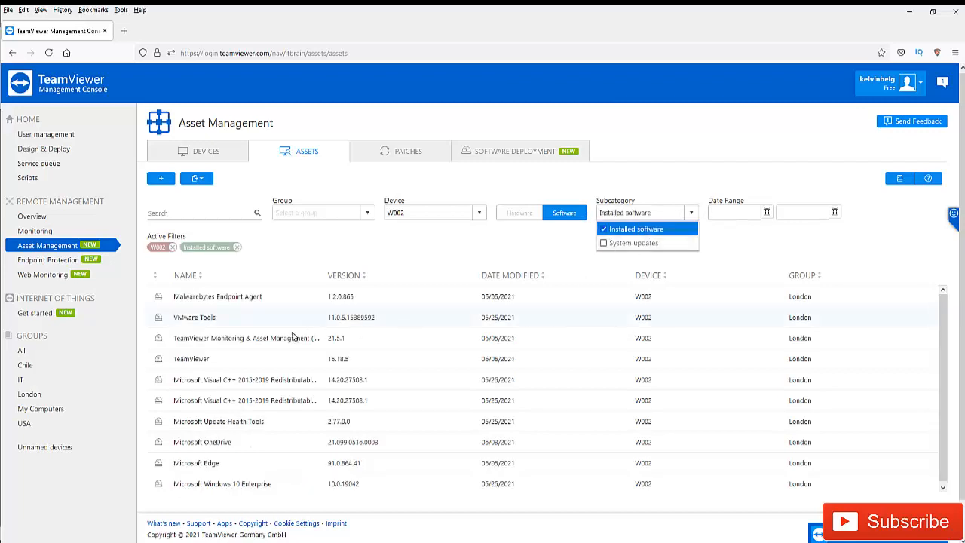
pyautogui.scroll(-1, 249, 335)
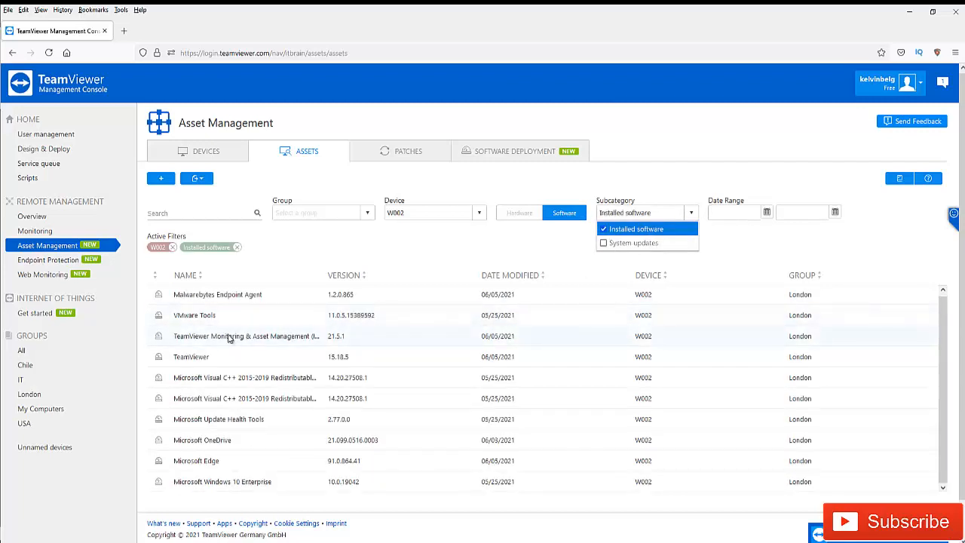
pyautogui.scroll(-1, 232, 339)
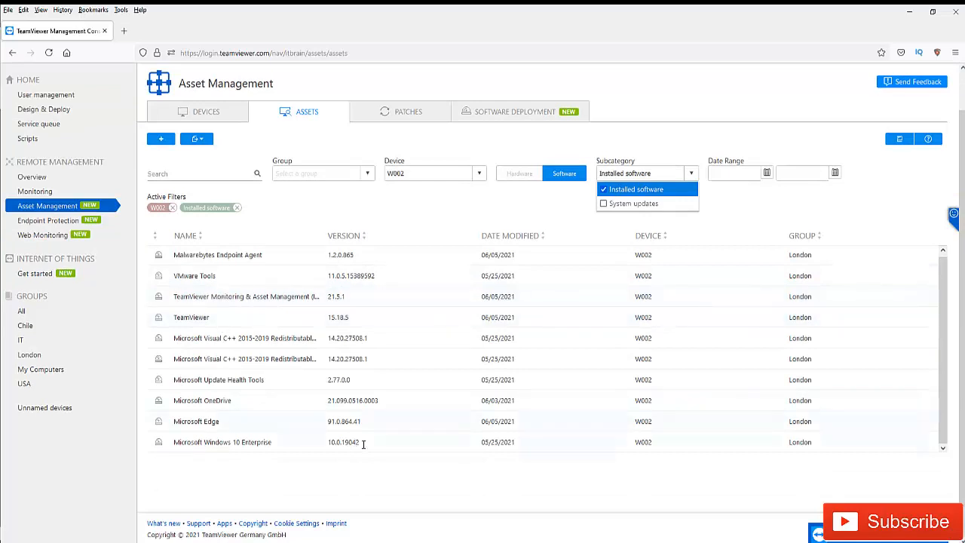
pyautogui.click(200, 446)
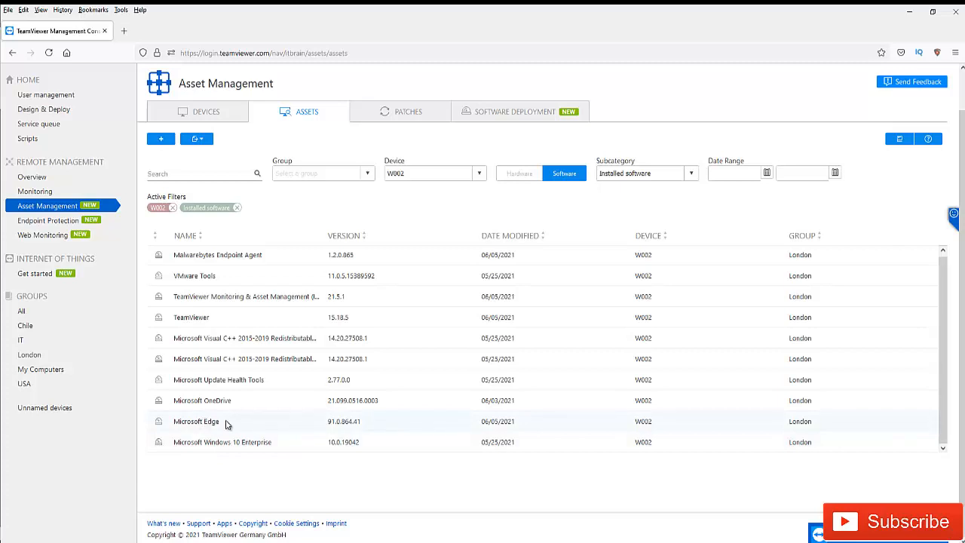
pyautogui.scroll(1, 396, 379)
pyautogui.scroll(1, 208, 357)
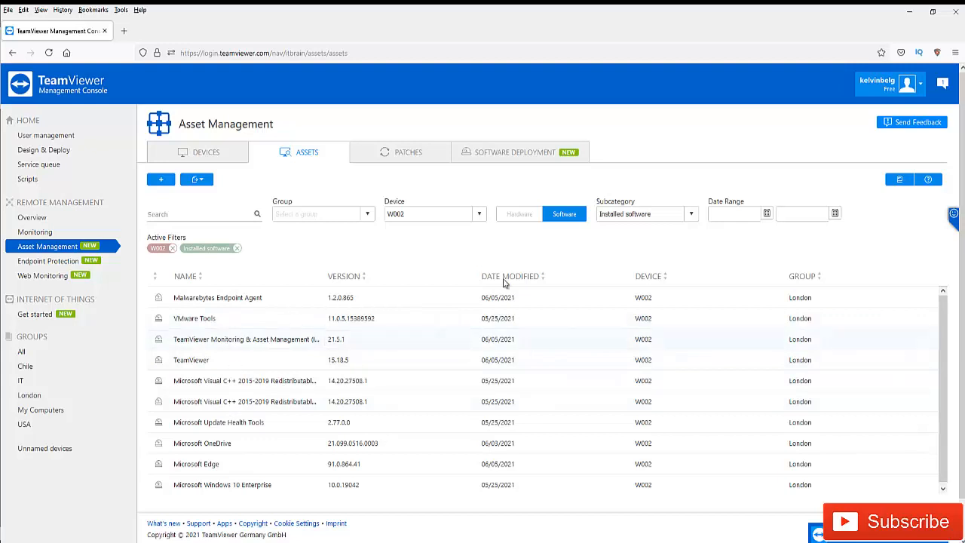
# Show only the System updates subcategory for W002 and clear the subcategory filter again.
pyautogui.click(690, 214)
pyautogui.click(629, 246)
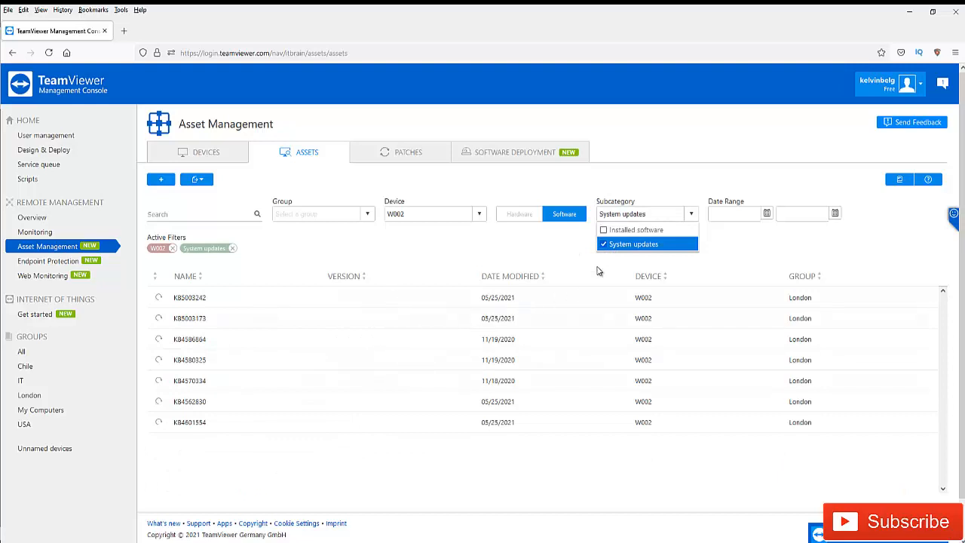
pyautogui.click(610, 244)
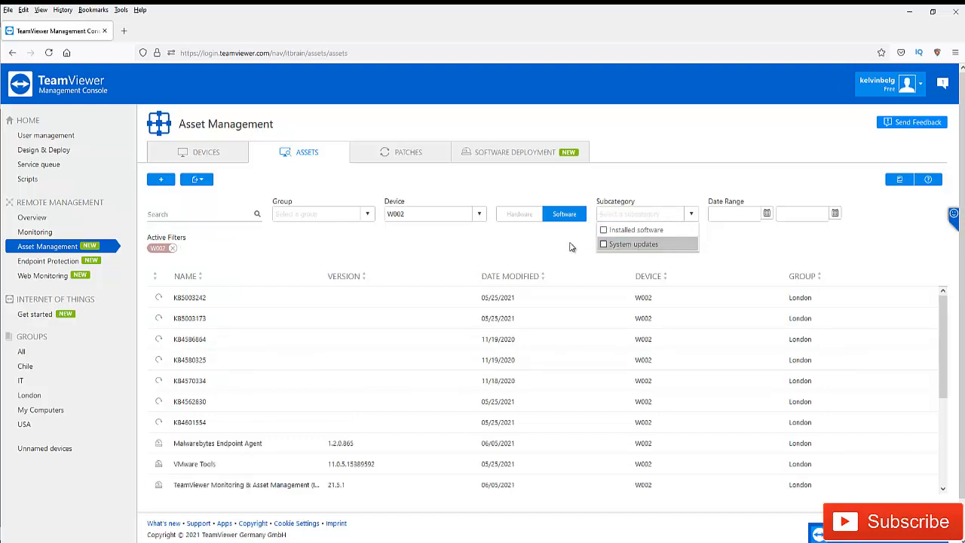
# Show W002's hardware assets with all subcategories selected, from Processor to Pointing Device, and review the list.
pyautogui.click(518, 215)
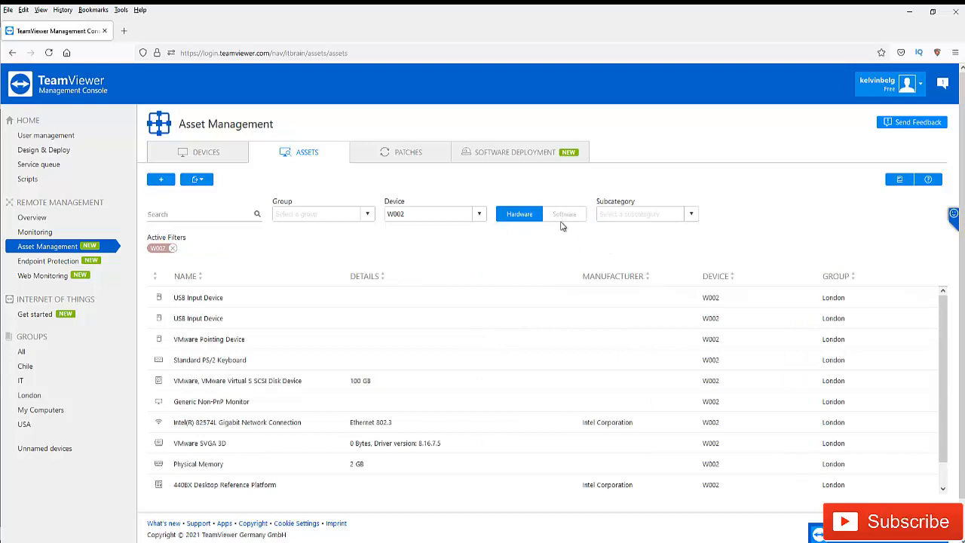
pyautogui.click(689, 214)
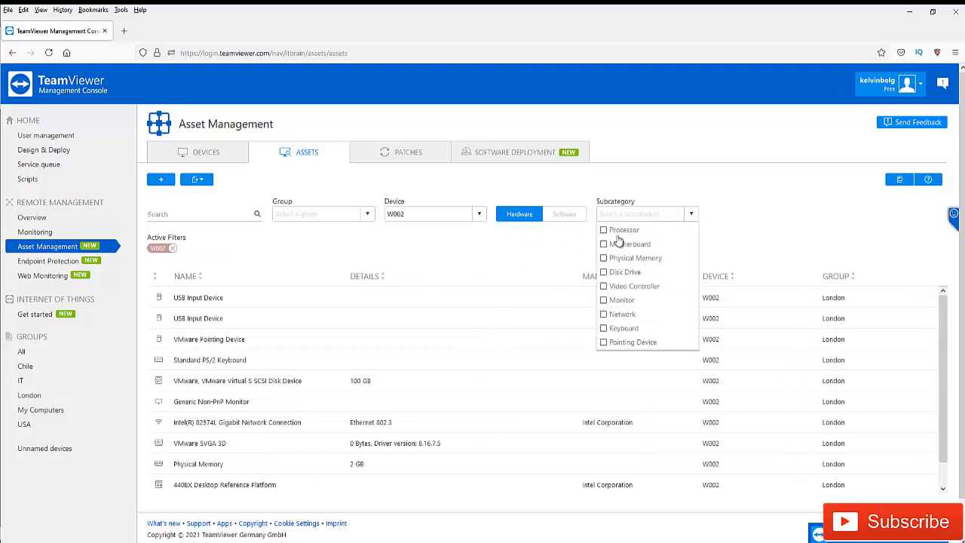
pyautogui.click(604, 273)
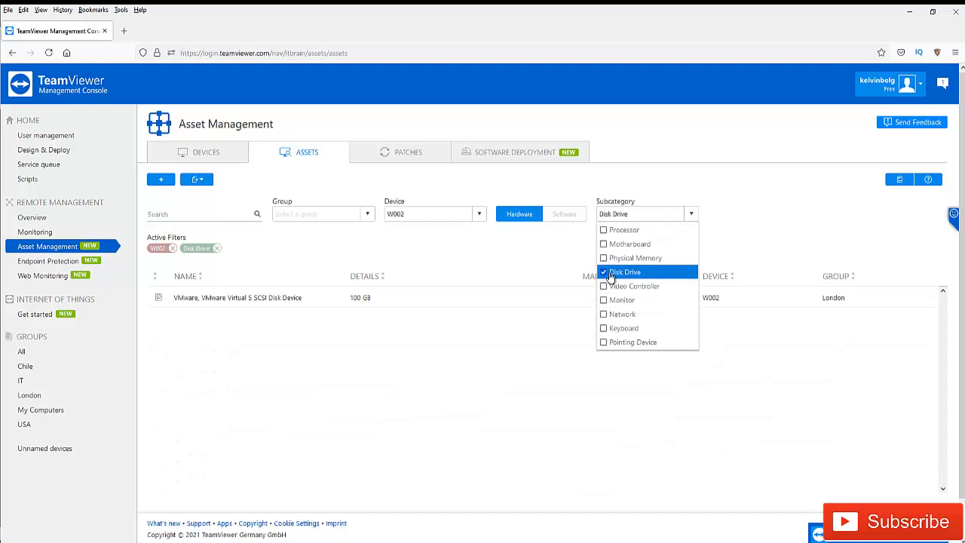
pyautogui.click(606, 258)
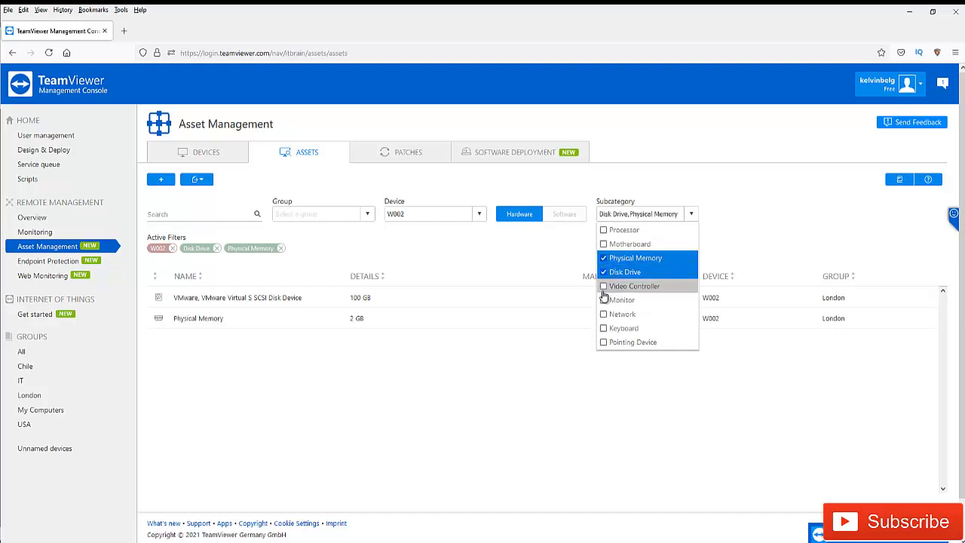
pyautogui.click(604, 314)
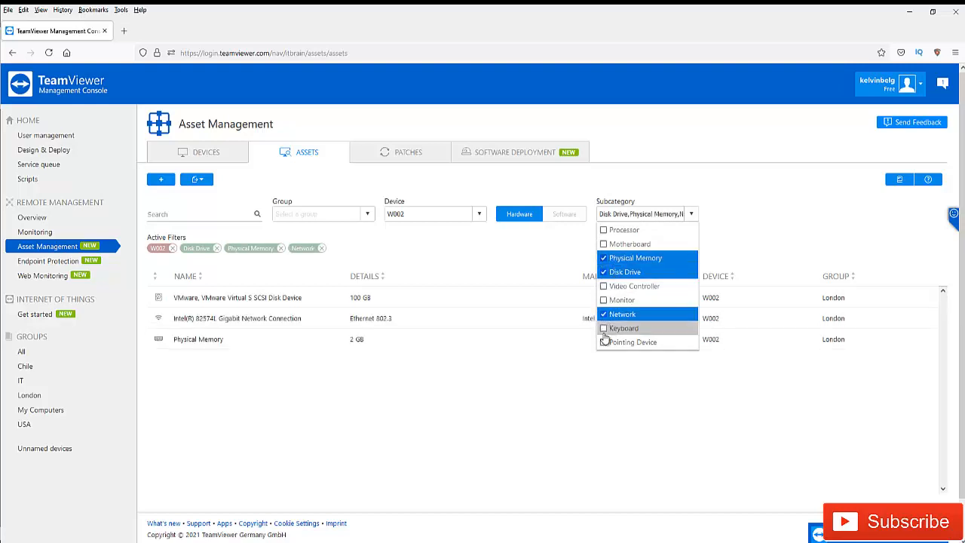
pyautogui.click(605, 230)
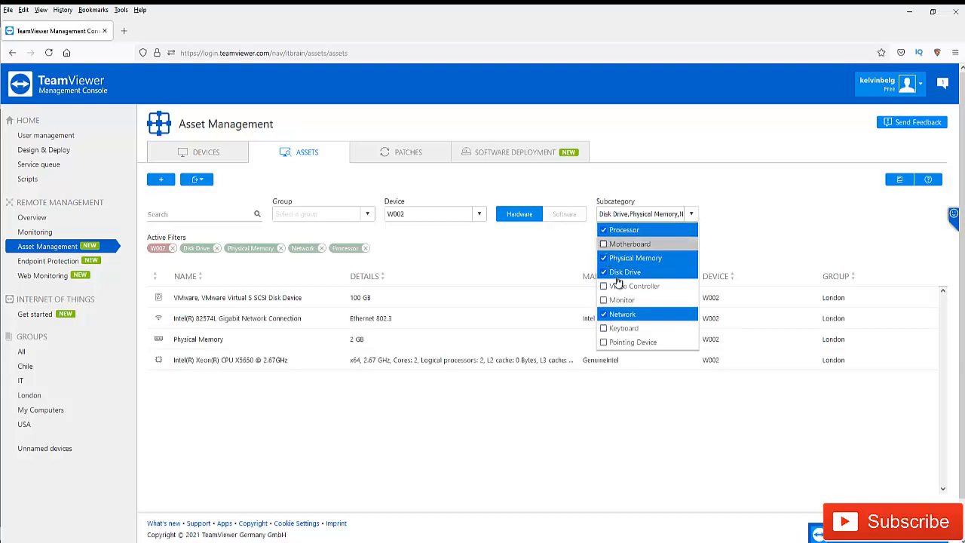
pyautogui.click(604, 245)
pyautogui.click(605, 328)
pyautogui.click(605, 342)
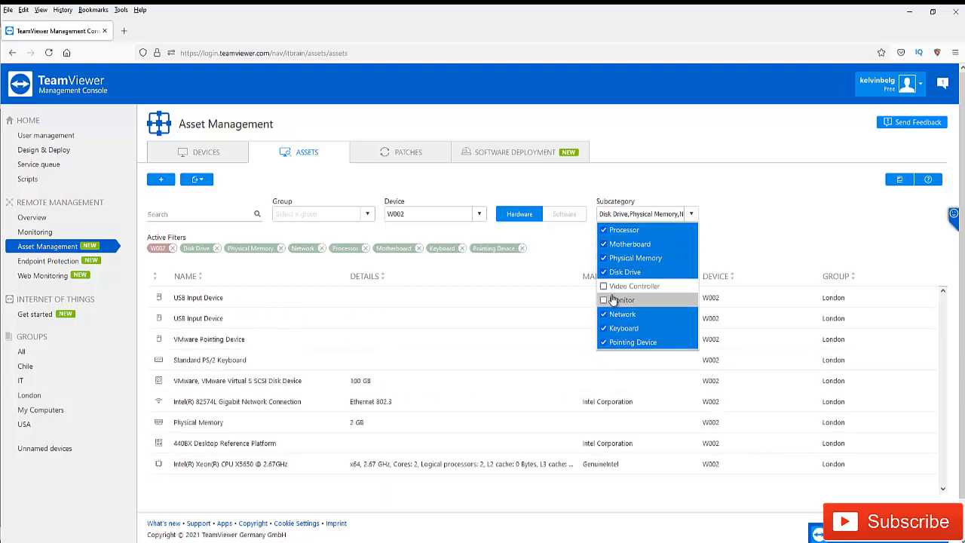
pyautogui.click(612, 300)
pyautogui.click(611, 286)
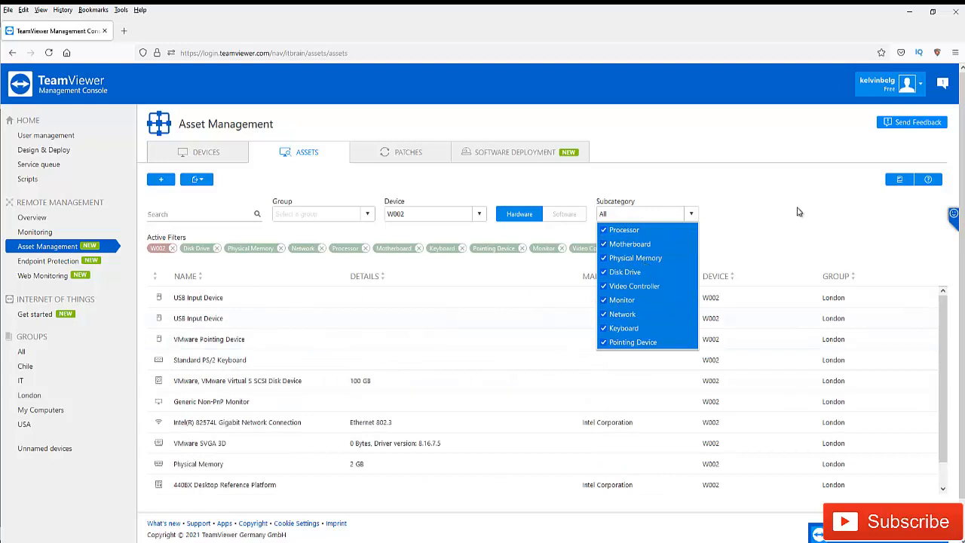
pyautogui.click(564, 228)
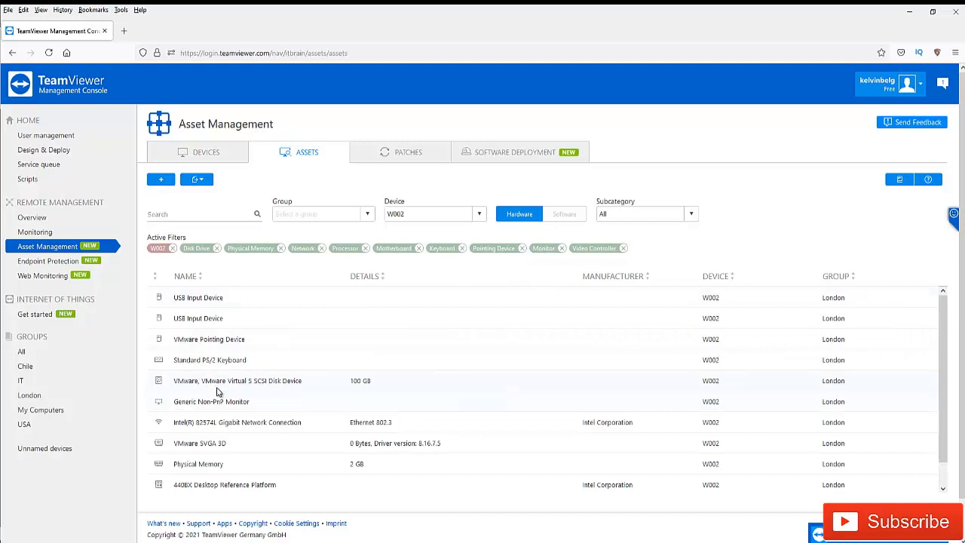
pyautogui.scroll(-1, 218, 404)
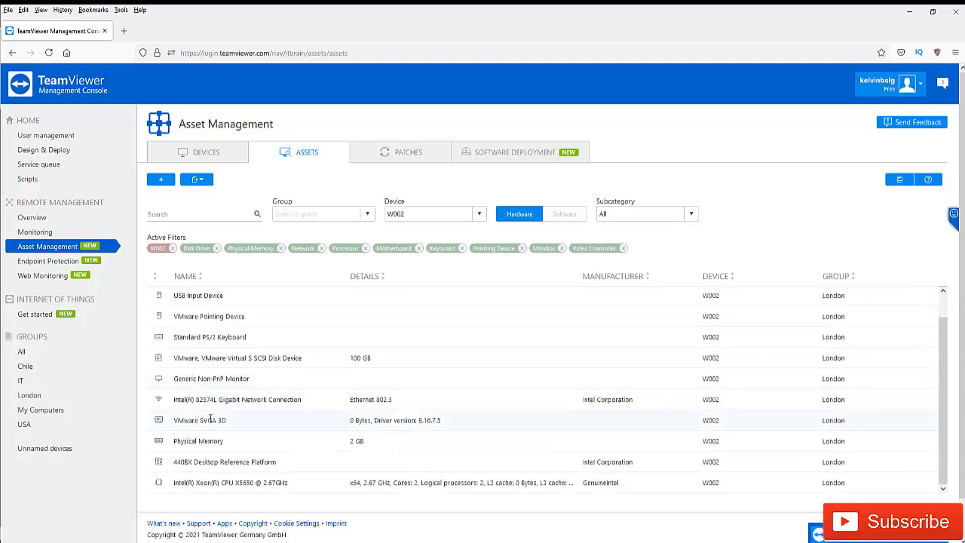
pyautogui.scroll(-1, 198, 418)
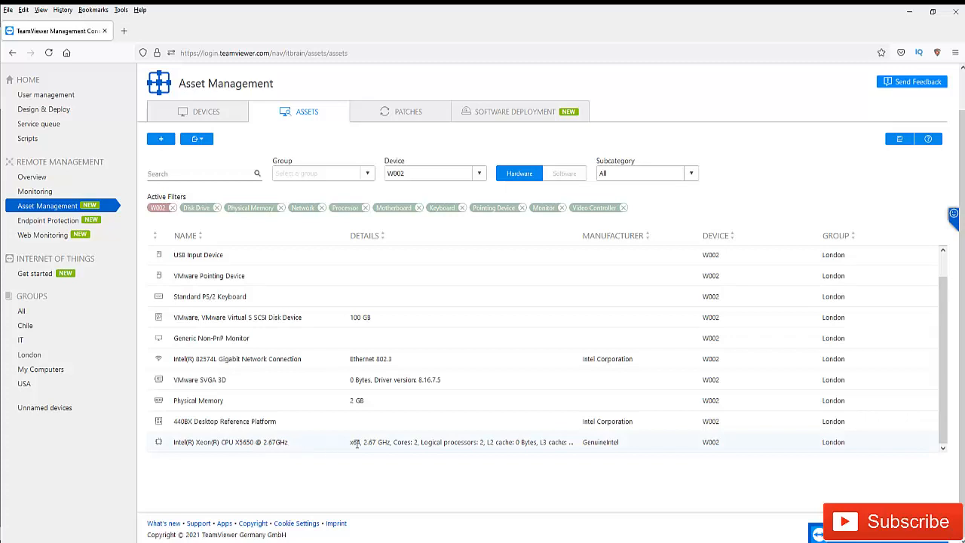
pyautogui.scroll(3, 251, 375)
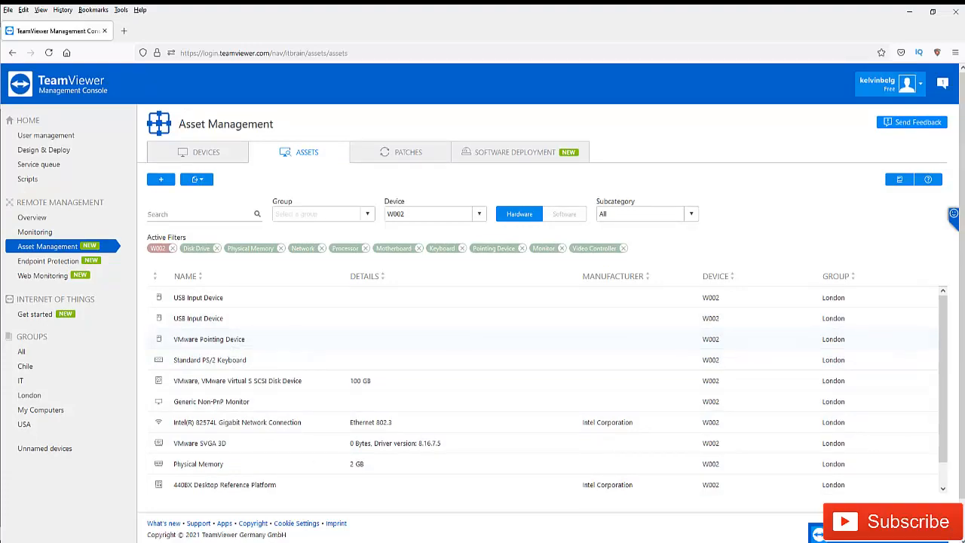
# Check the TeamViewer window on the W002 virtual machine, return to the Management Console and list the computers of all groups.
pyautogui.click(444, 541)
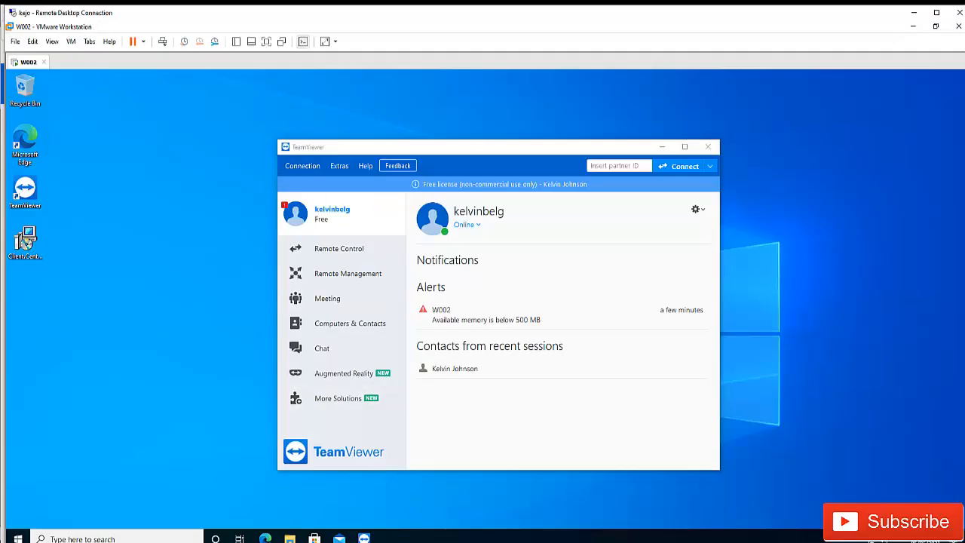
pyautogui.click(331, 541)
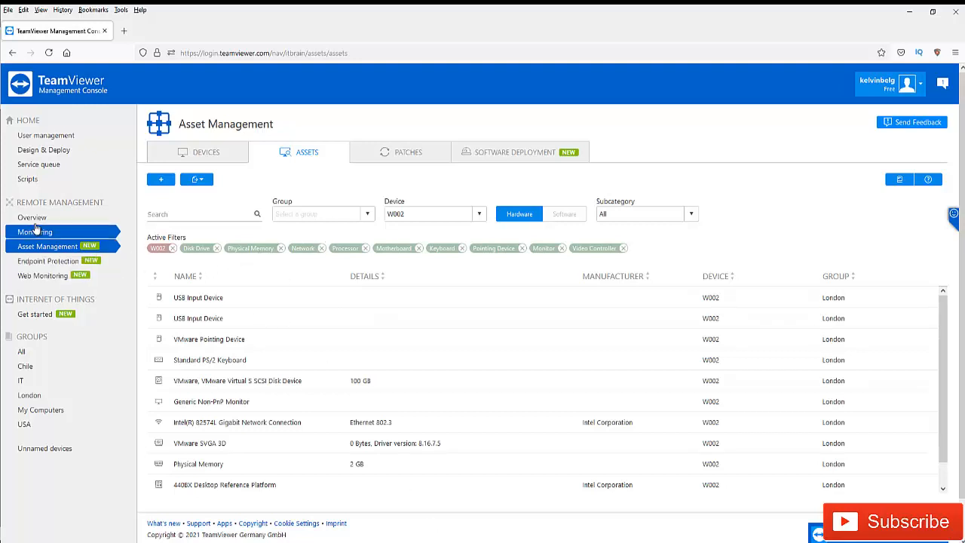
pyautogui.click(26, 353)
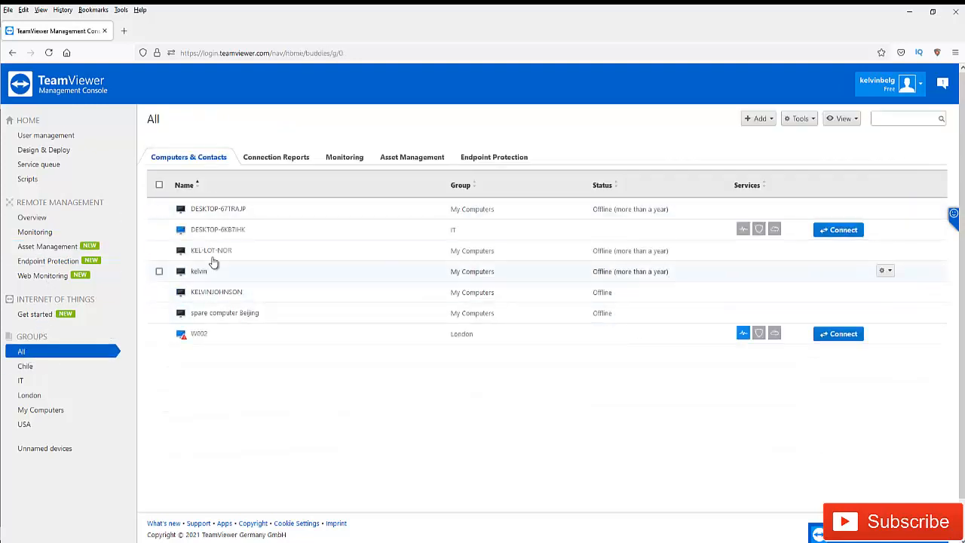
pyautogui.click(162, 214)
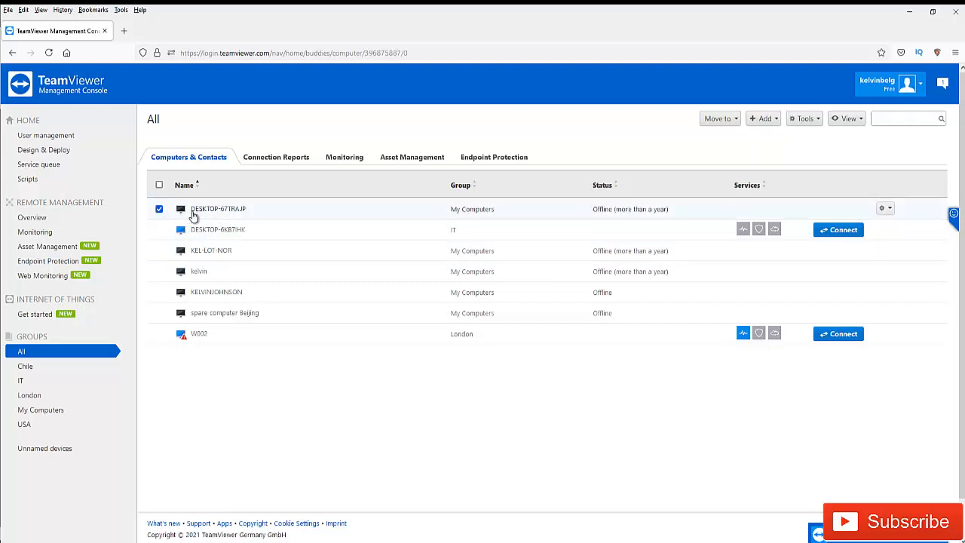
pyautogui.click(161, 212)
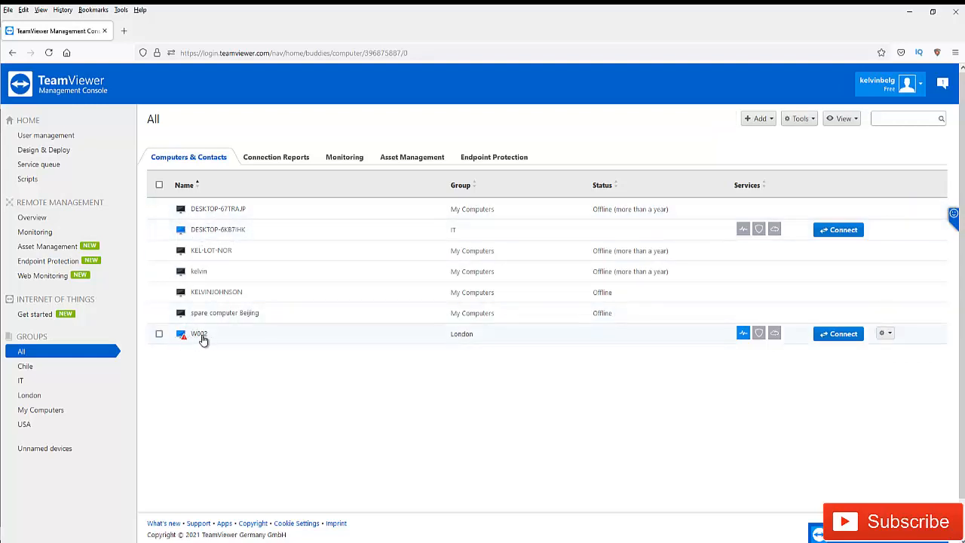
# Open W002's device information from the computer list and show the device's assets.
pyautogui.click(204, 336)
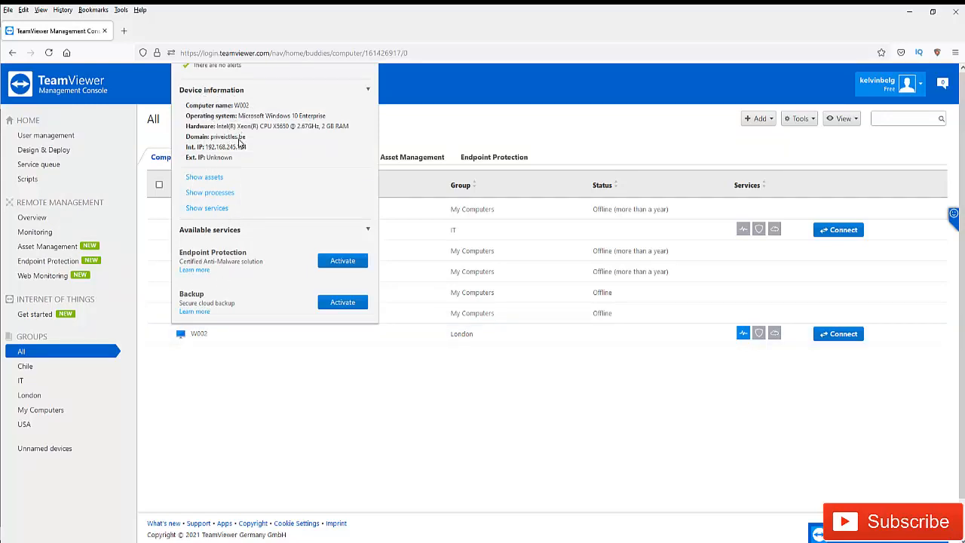
pyautogui.moveTo(246, 138); pyautogui.dragTo(196, 150)
pyautogui.click(207, 178)
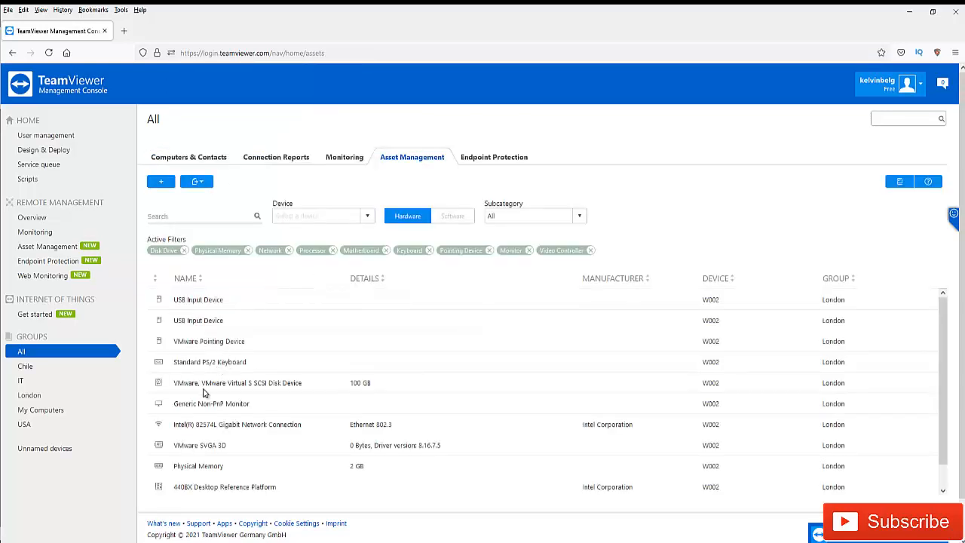
# Add a group named Sales with Custom QuickSupport set to Automatic and every policy set to None, and open the group.
pyautogui.click(25, 381)
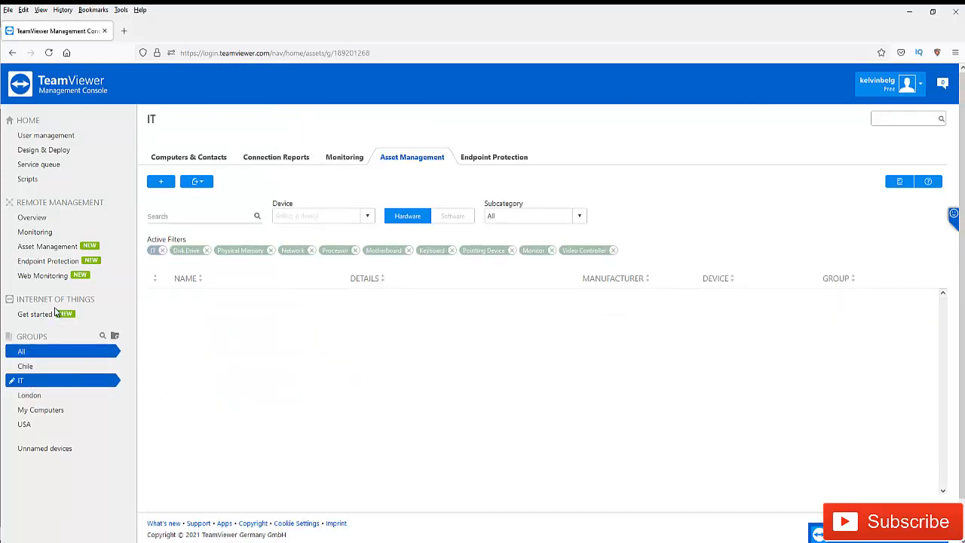
pyautogui.click(116, 337)
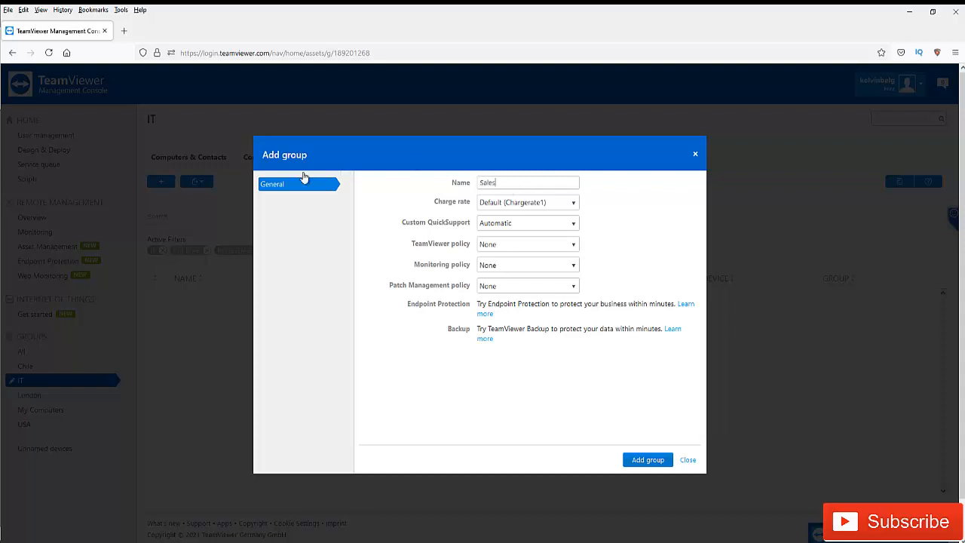
pyautogui.click(569, 225)
pyautogui.click(540, 235)
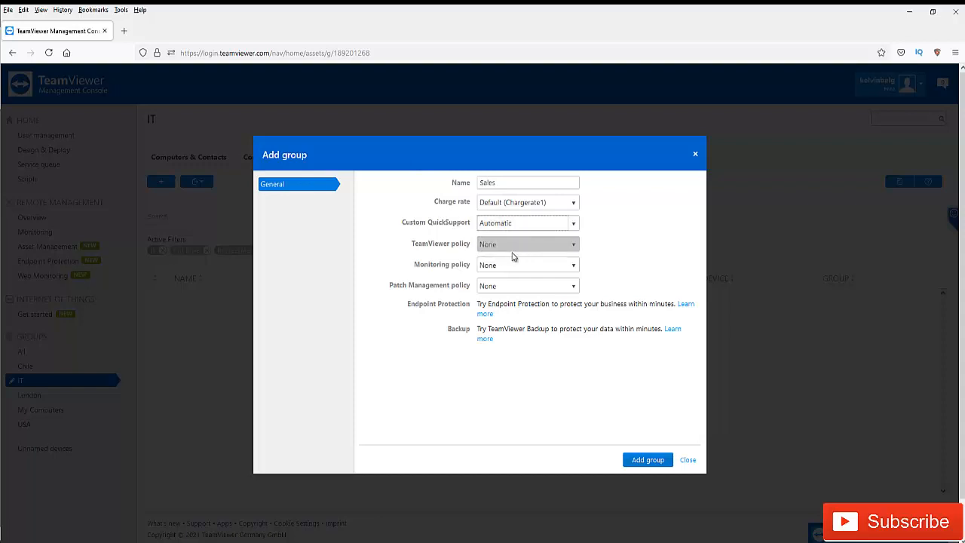
pyautogui.click(551, 248)
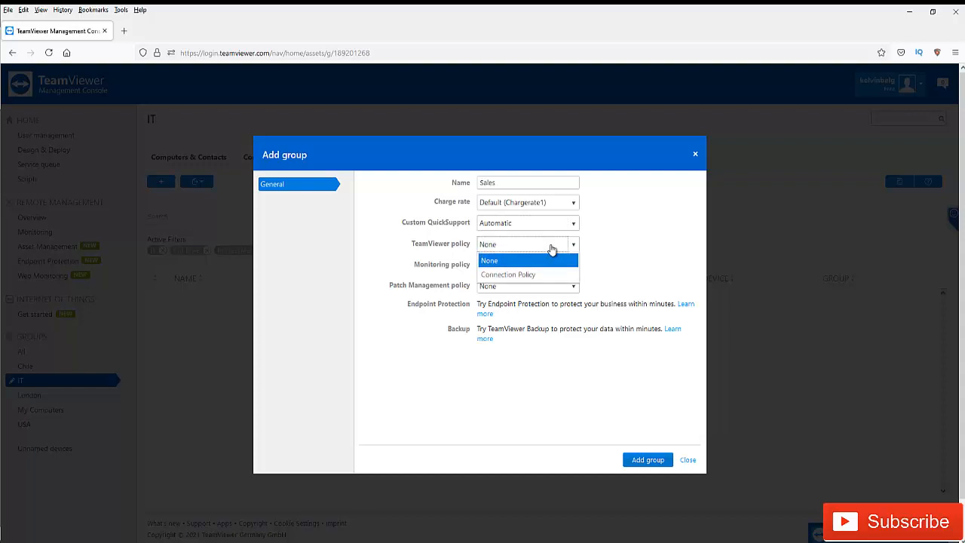
pyautogui.doubleClick(588, 284)
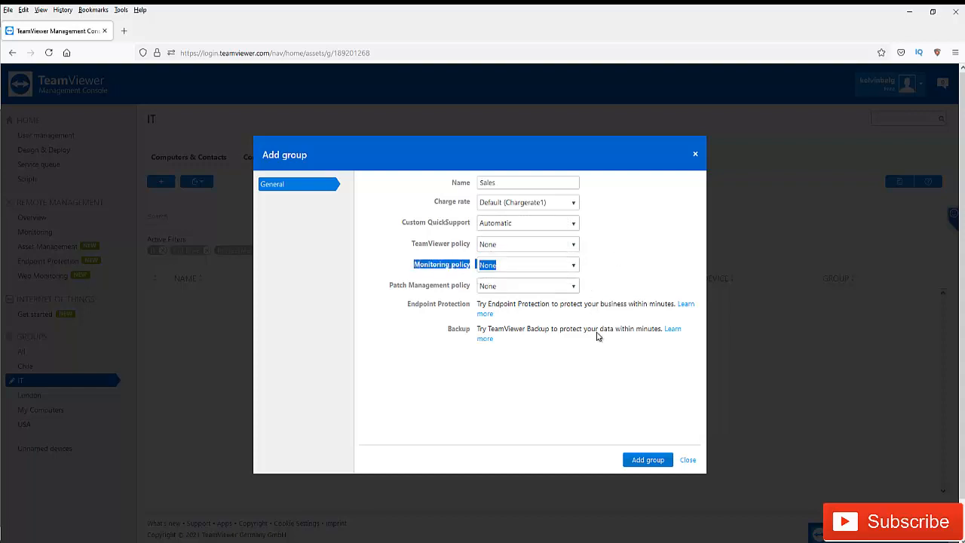
pyautogui.click(639, 461)
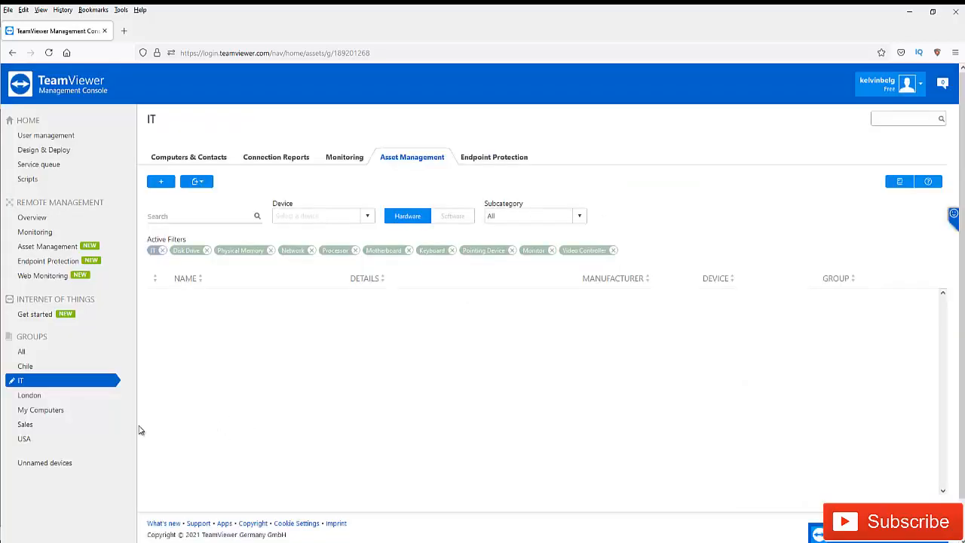
pyautogui.click(39, 426)
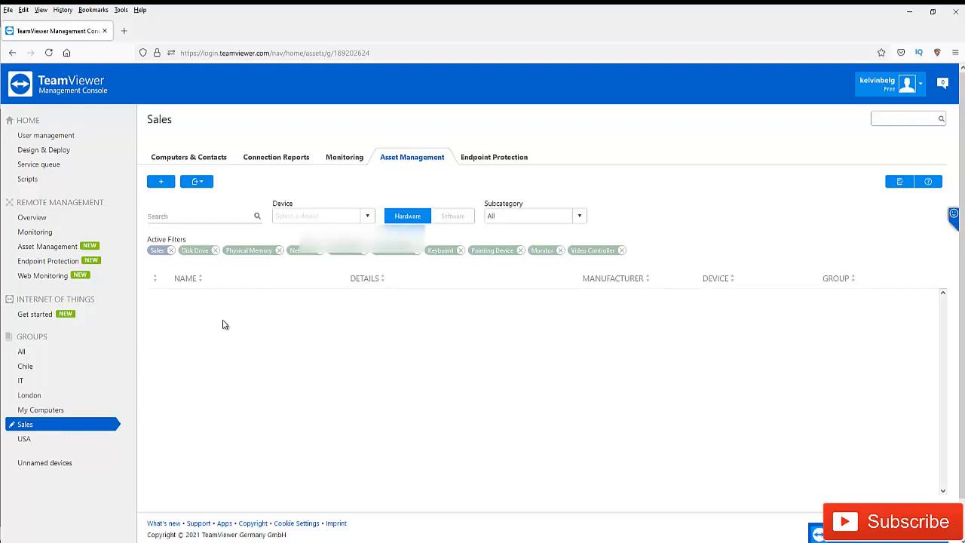
# Review the trusted devices in User management and revoke the trust of KEL-LOT-NOR.
pyautogui.click(60, 135)
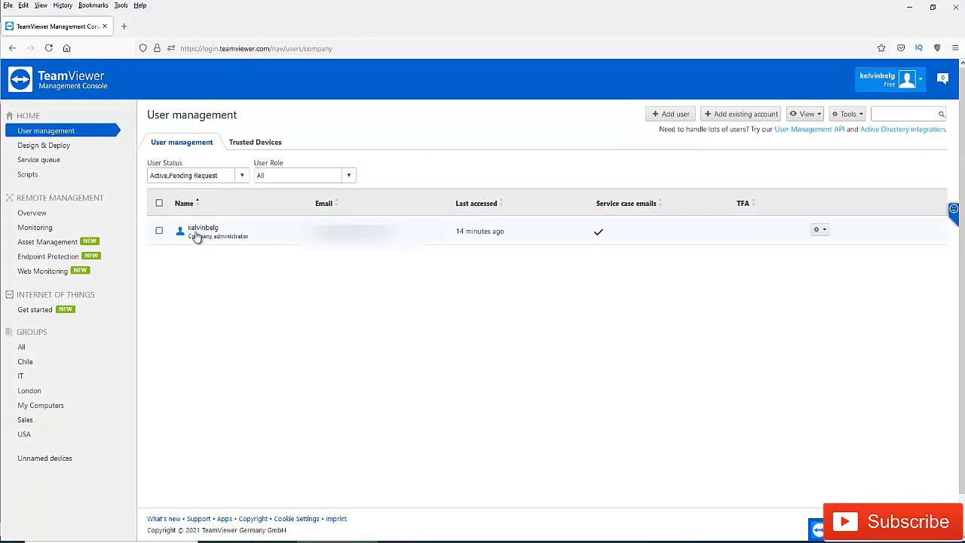
pyautogui.click(265, 143)
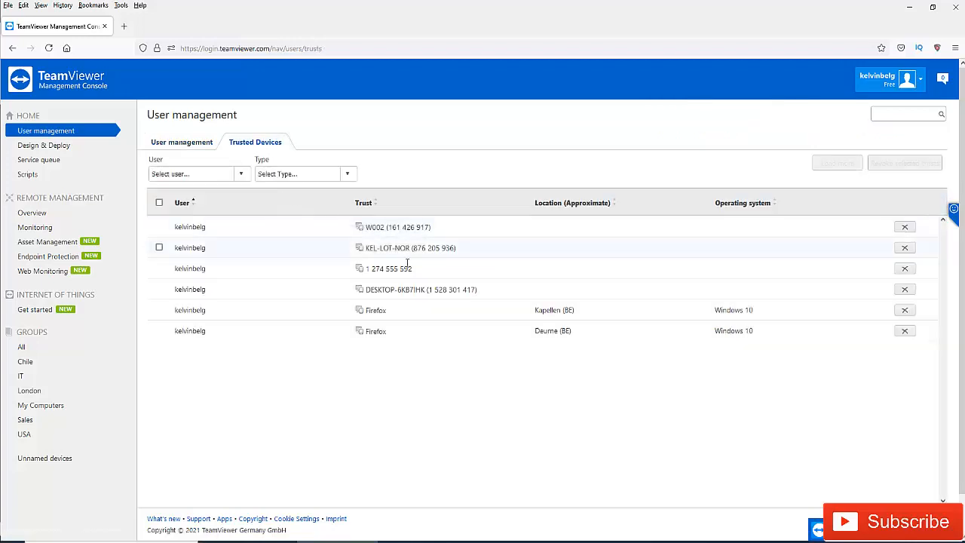
pyautogui.scroll(-1, 400, 322)
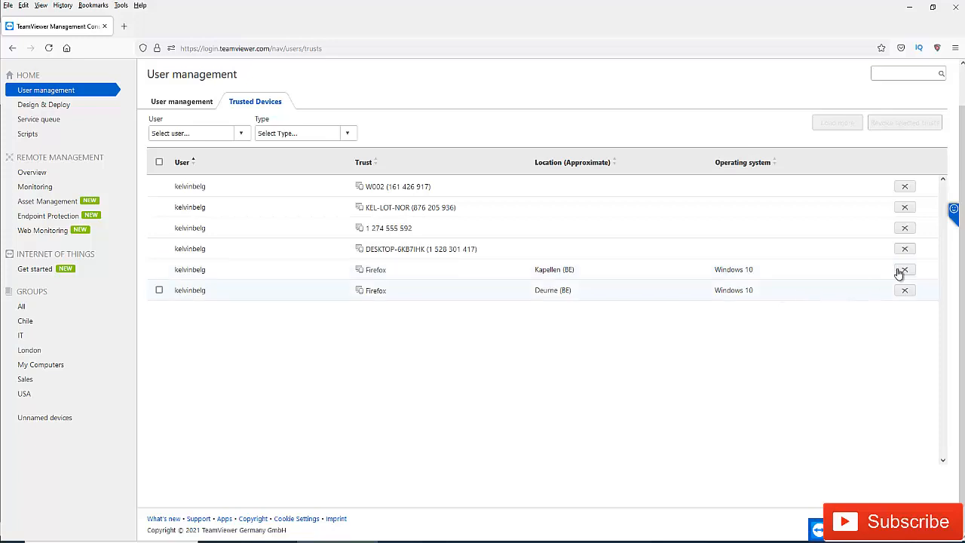
pyautogui.click(905, 207)
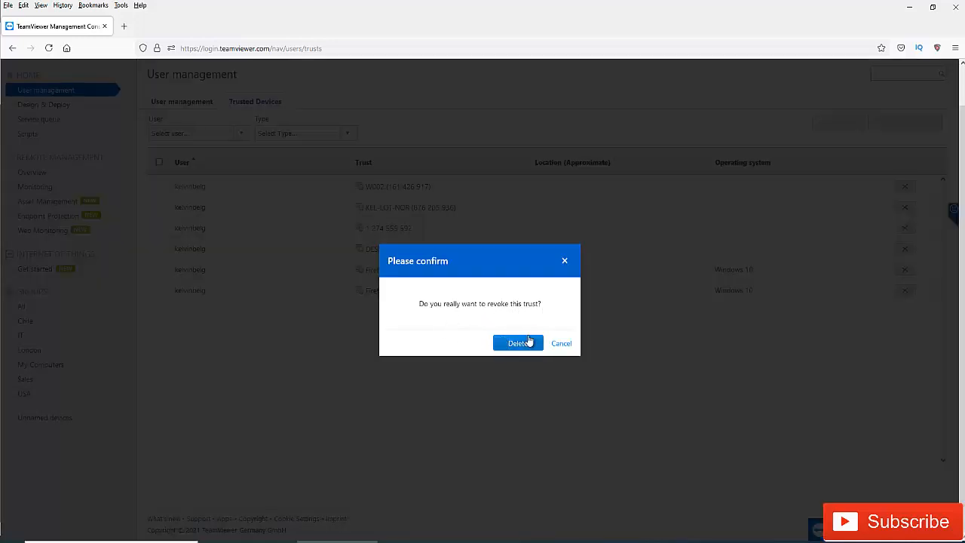
pyautogui.click(520, 344)
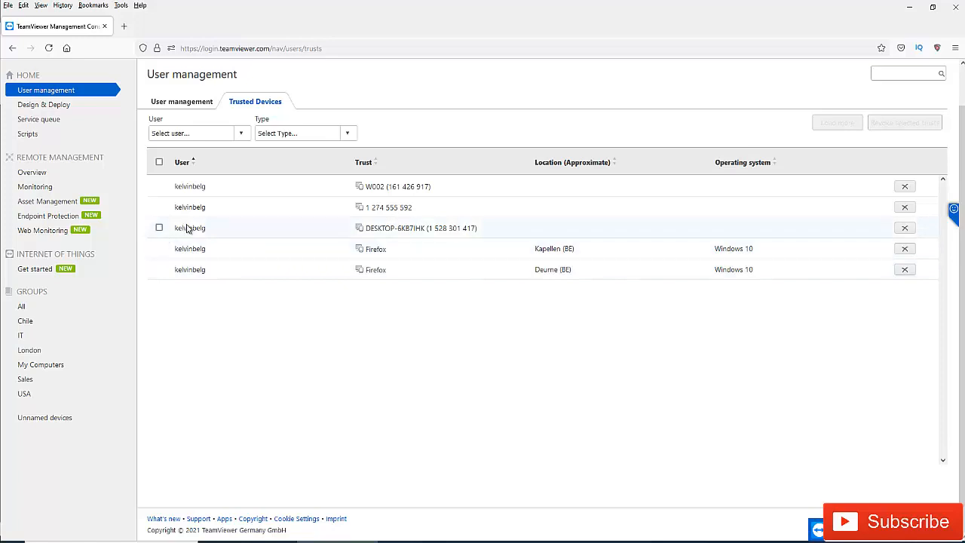
# Start a Full Client custom module in Design & Deploy, turn off automatically adding computers to a group, and name it PriveICTLes.
pyautogui.scroll(1, 194, 212)
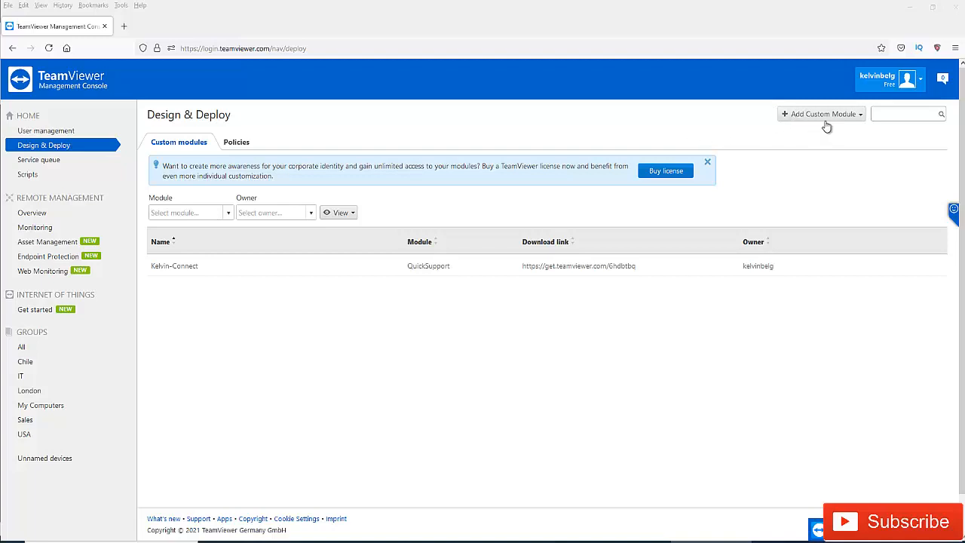
pyautogui.click(857, 118)
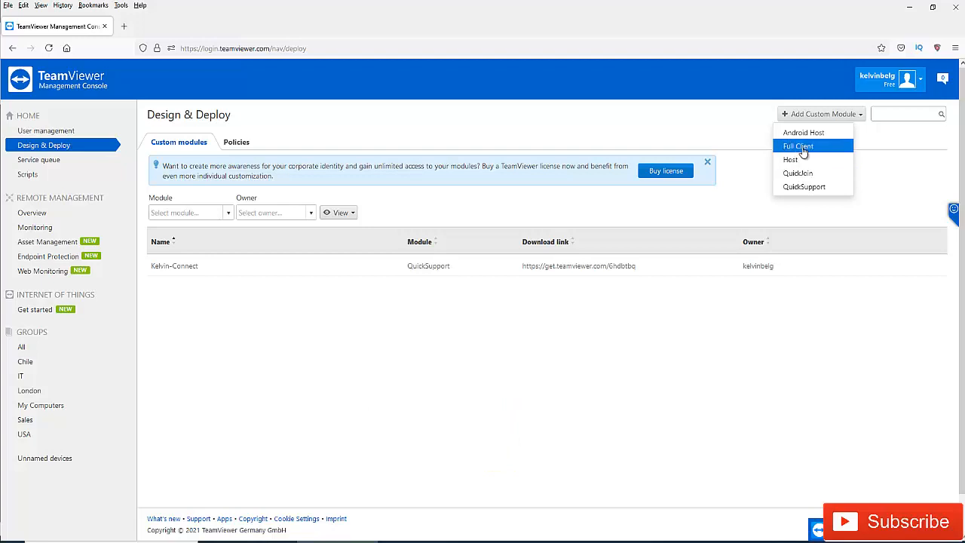
pyautogui.click(803, 148)
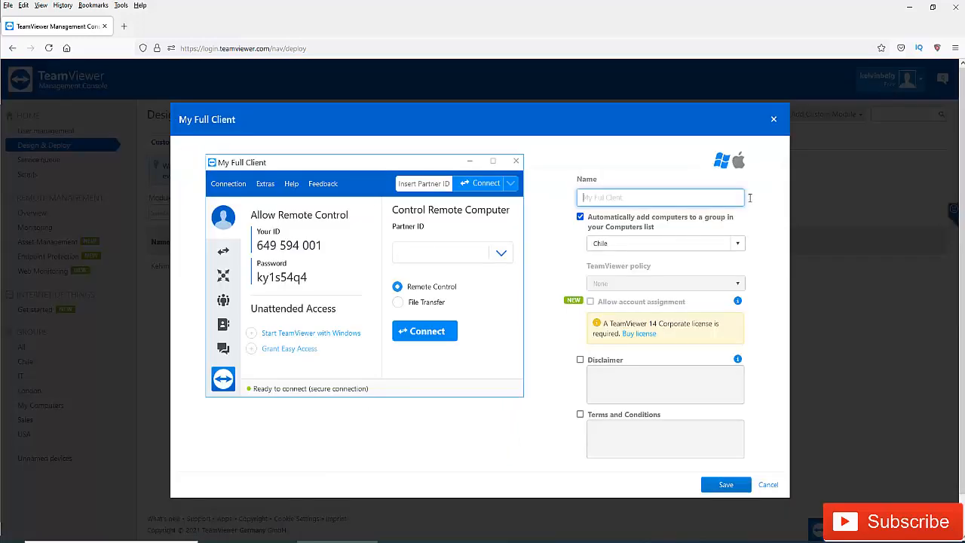
pyautogui.click(581, 219)
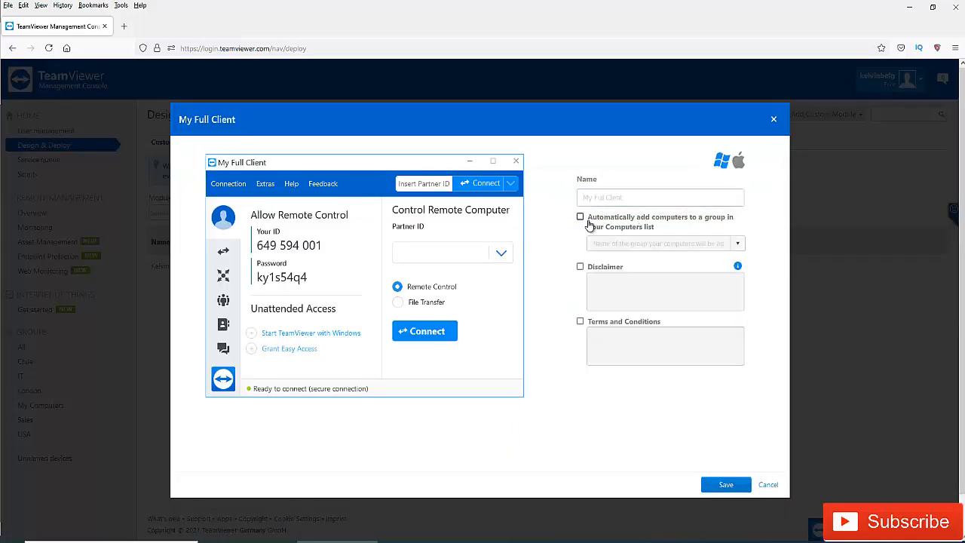
pyautogui.click(584, 222)
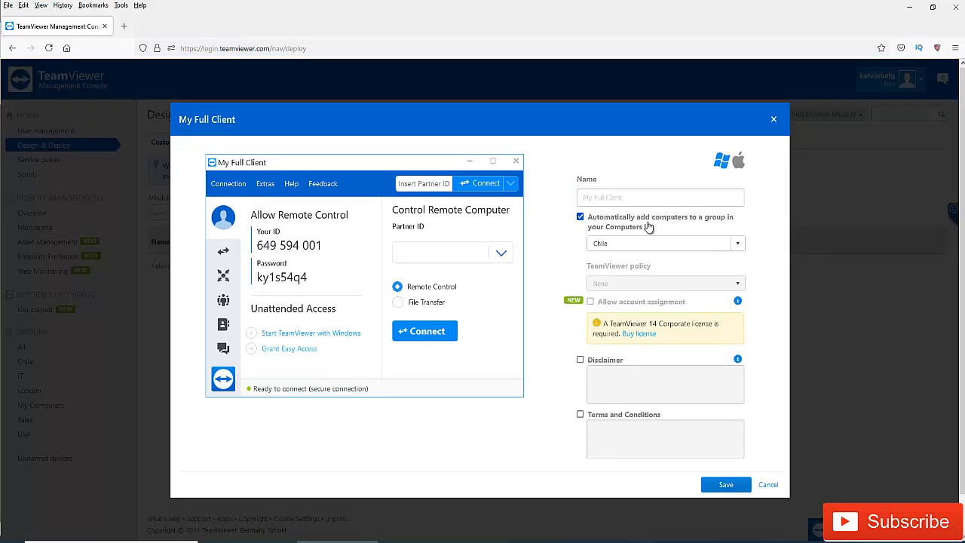
pyautogui.click(607, 223)
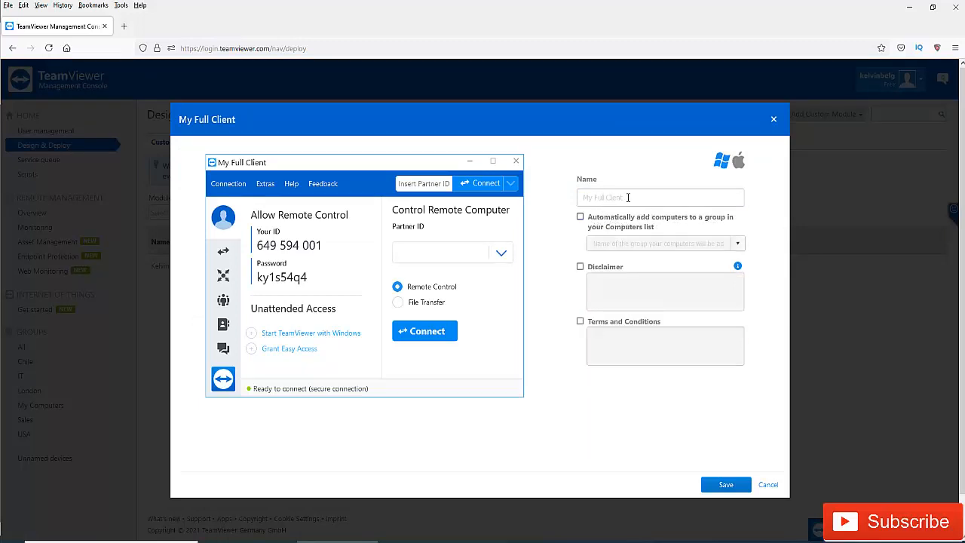
pyautogui.click(608, 197)
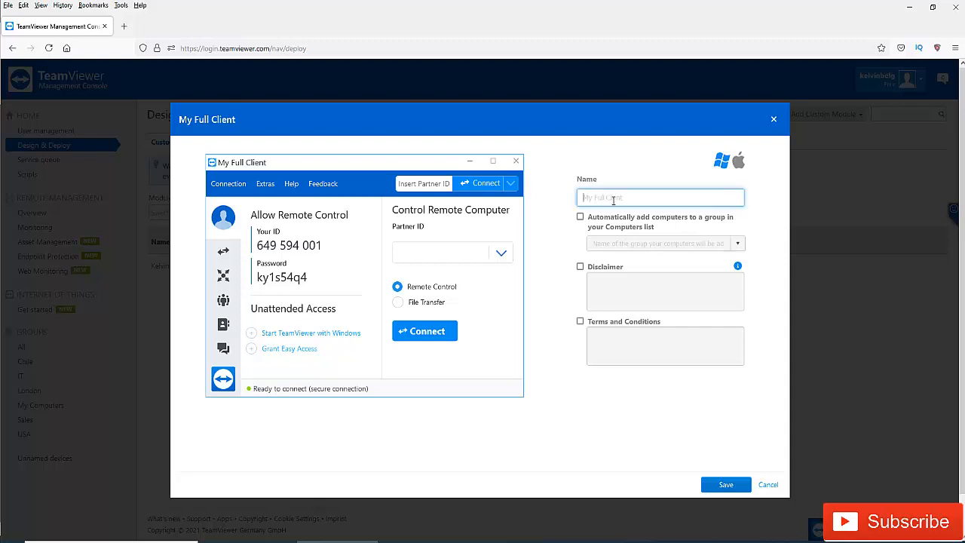
pyautogui.write('PriveICTLes')
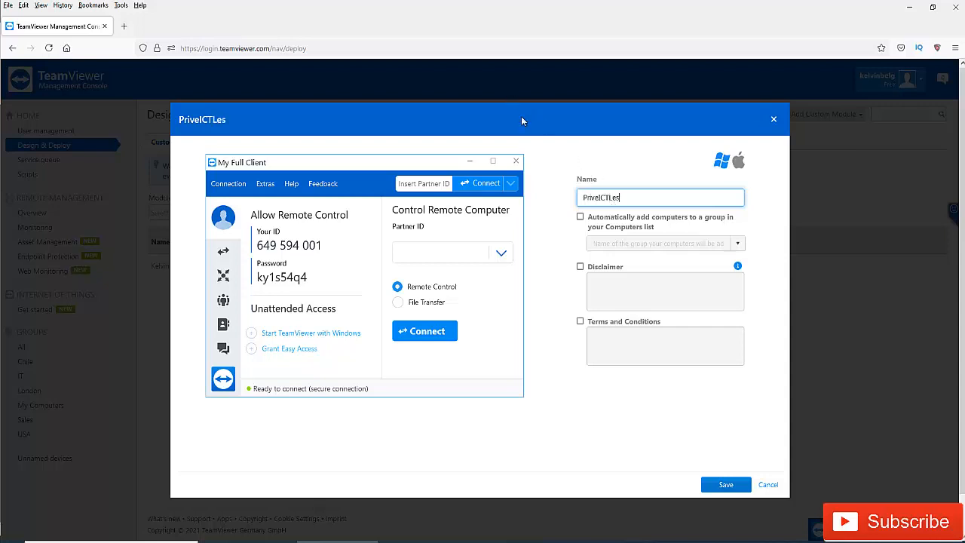
pyautogui.moveTo(619, 198); pyautogui.dragTo(582, 198)
# Try out the Disclaimer and Terms and Conditions options, turn both off again and save the custom module.
pyautogui.click(580, 321)
pyautogui.click(580, 268)
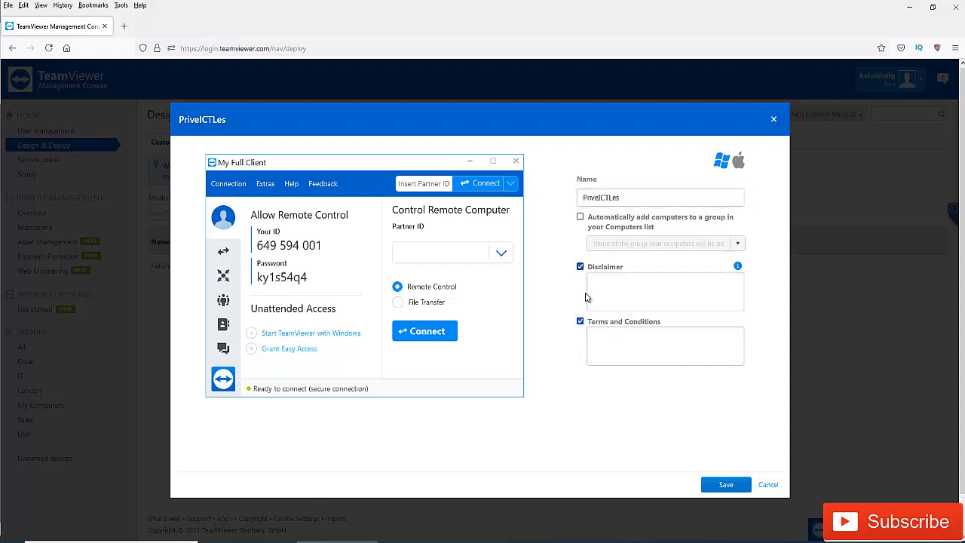
pyautogui.click(580, 321)
pyautogui.click(579, 266)
pyautogui.click(724, 484)
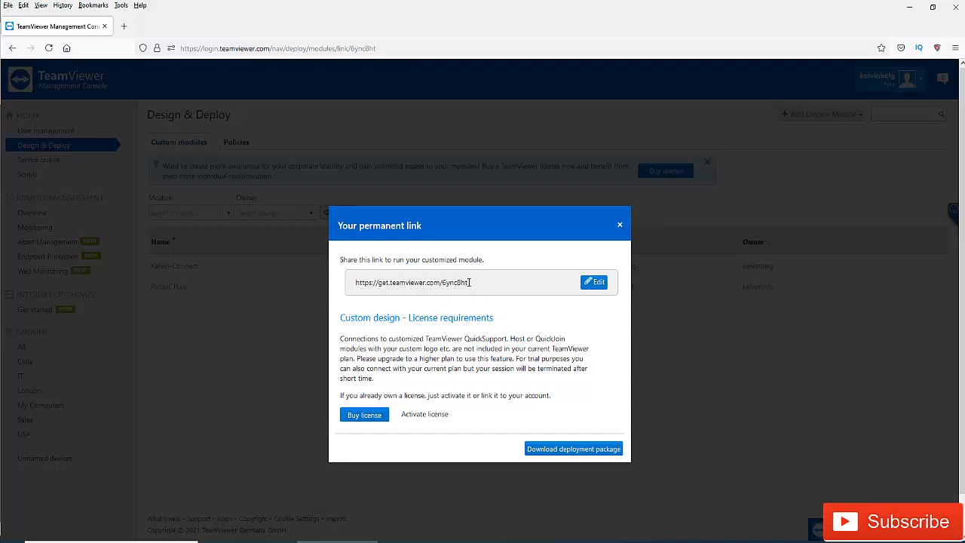
# Save the custom module's TeamViewer_Setup.exe from its permanent link and return to the Management Console page.
pyautogui.moveTo(441, 284); pyautogui.dragTo(443, 283)
pyautogui.click(570, 450)
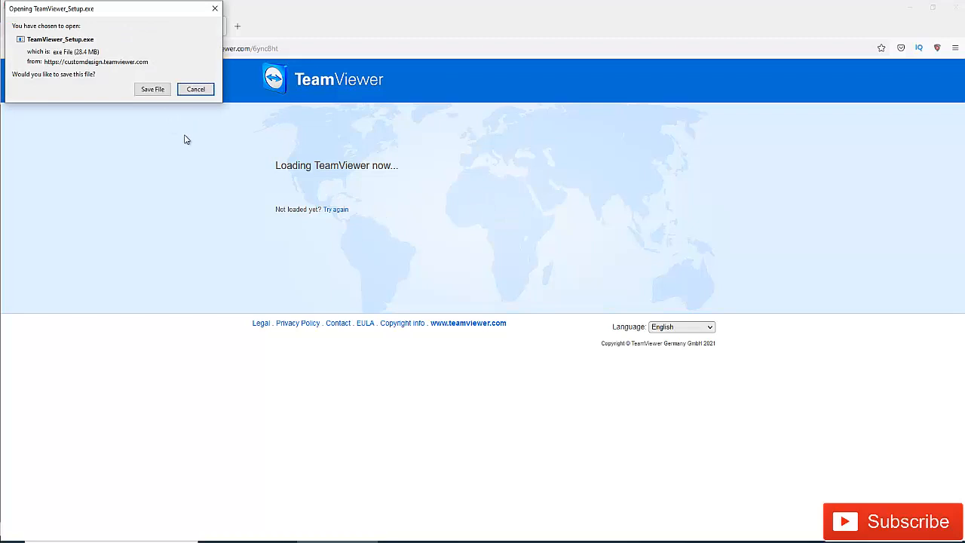
pyautogui.click(150, 91)
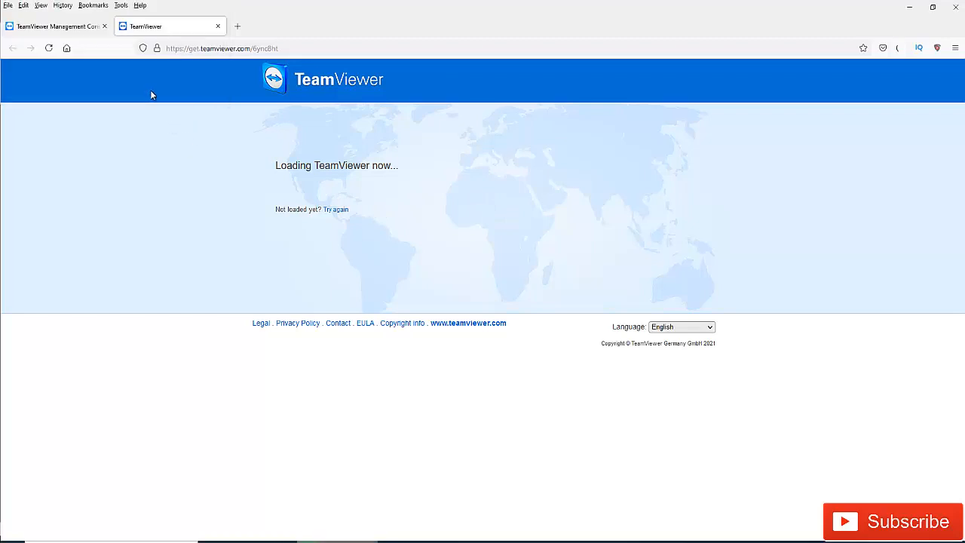
pyautogui.click(77, 29)
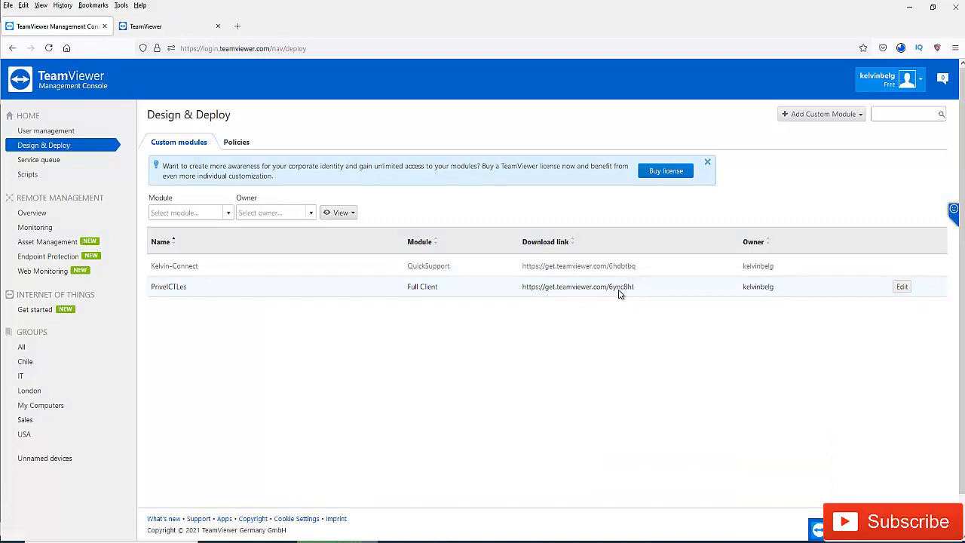
# Examine the MSI download and permanent link options of the PriveICTLes Full Client module, discarding any changes.
pyautogui.click(901, 287)
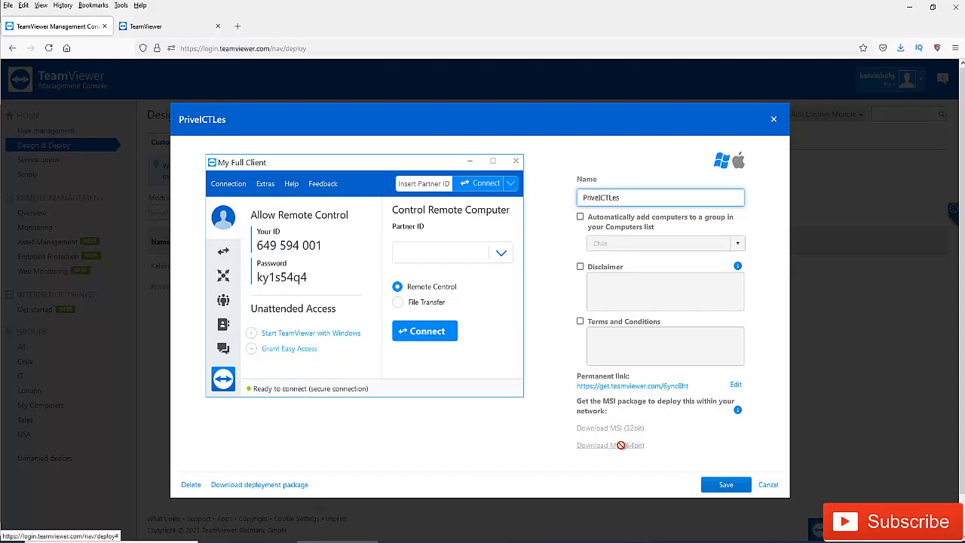
pyautogui.click(627, 446)
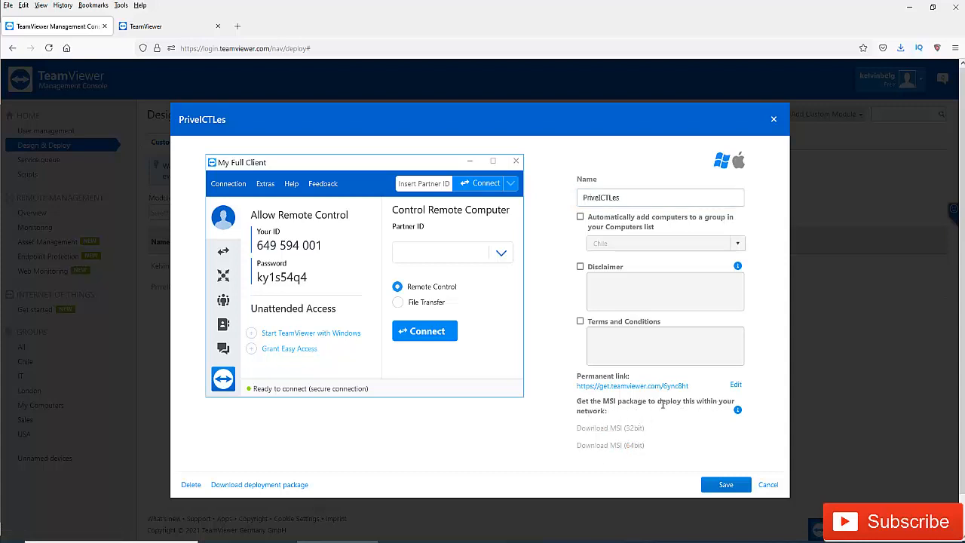
pyautogui.click(734, 385)
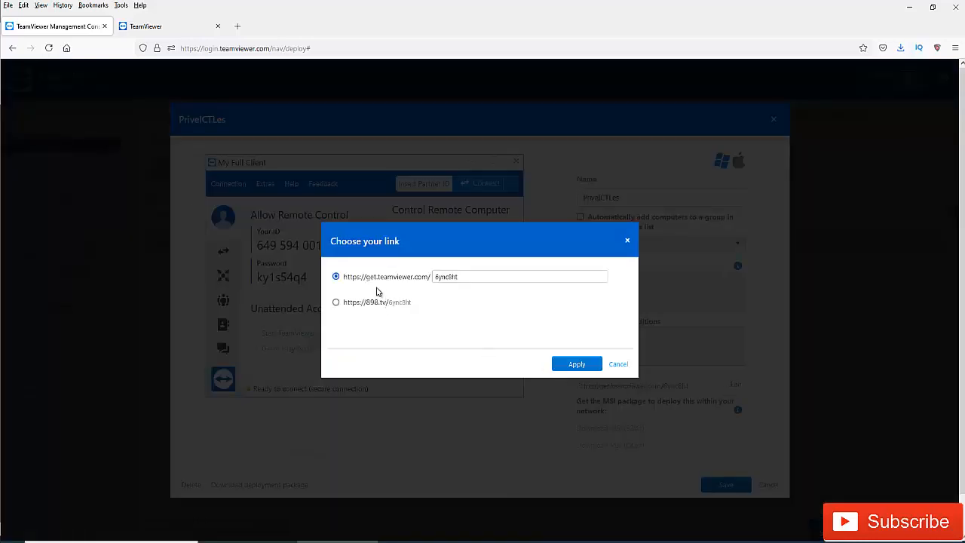
pyautogui.click(336, 304)
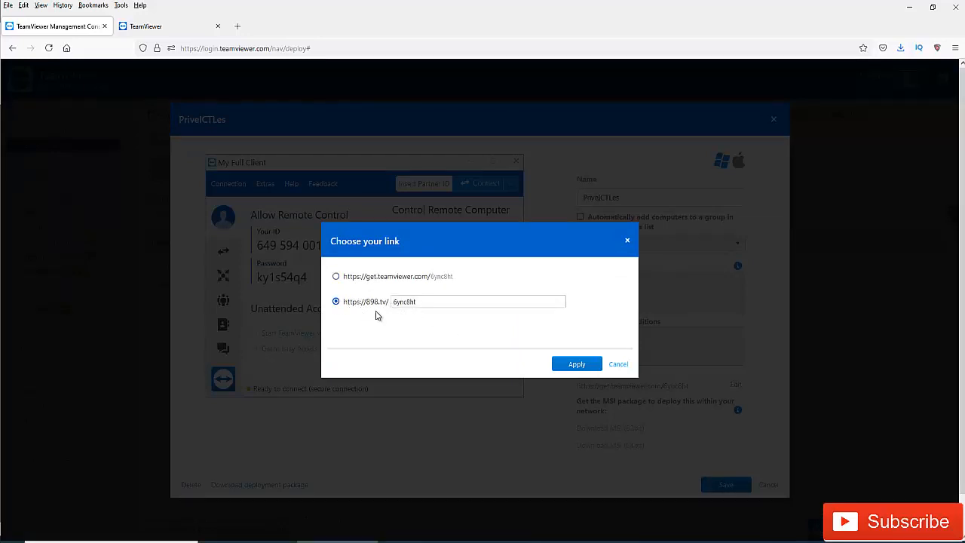
pyautogui.click(336, 277)
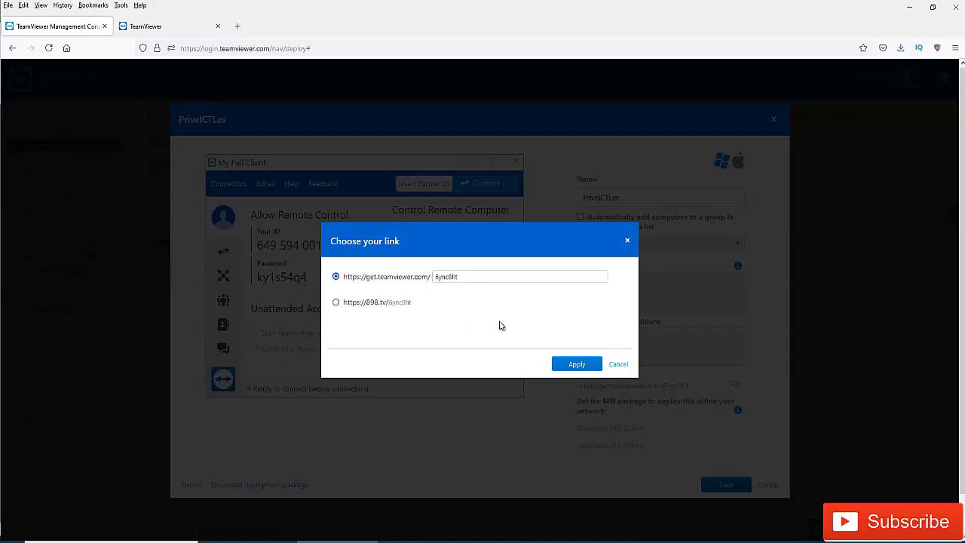
pyautogui.click(615, 365)
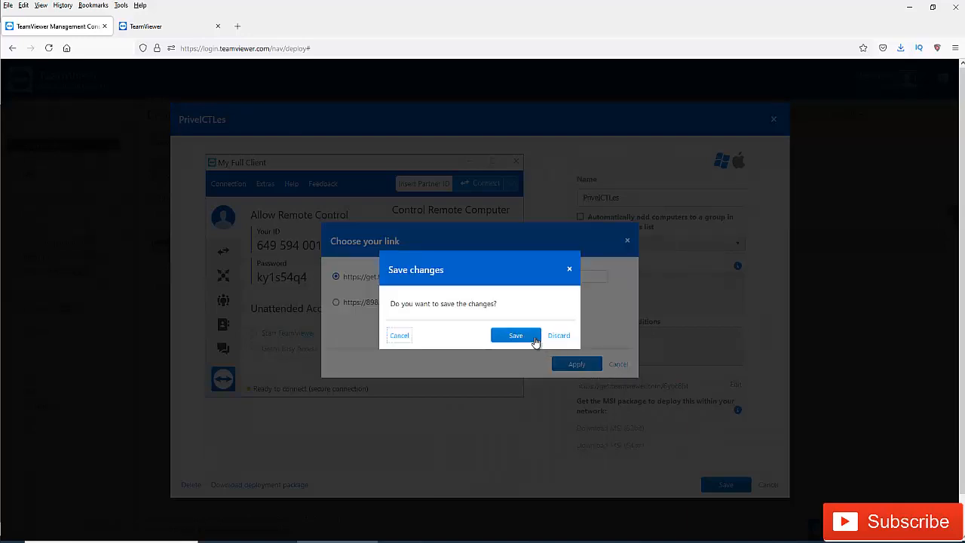
pyautogui.click(559, 336)
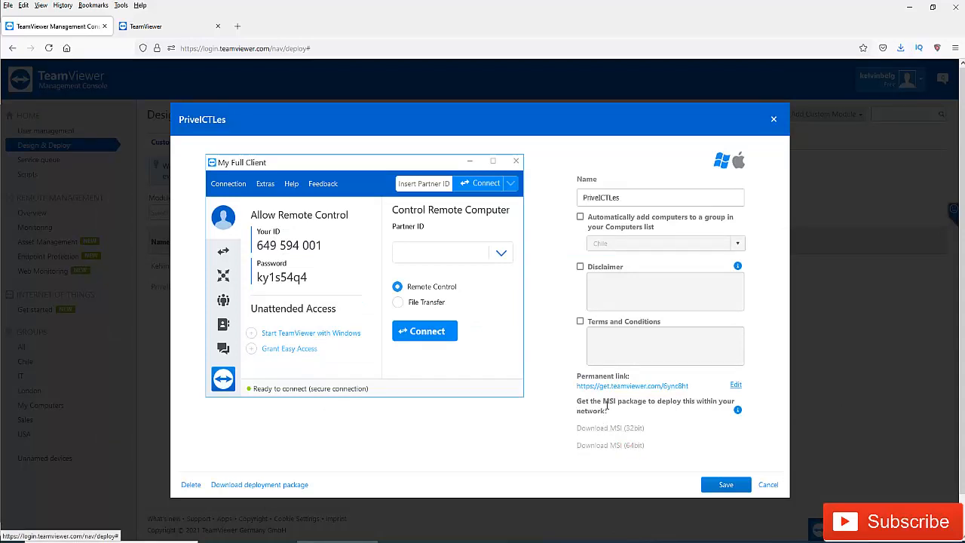
pyautogui.moveTo(738, 411)
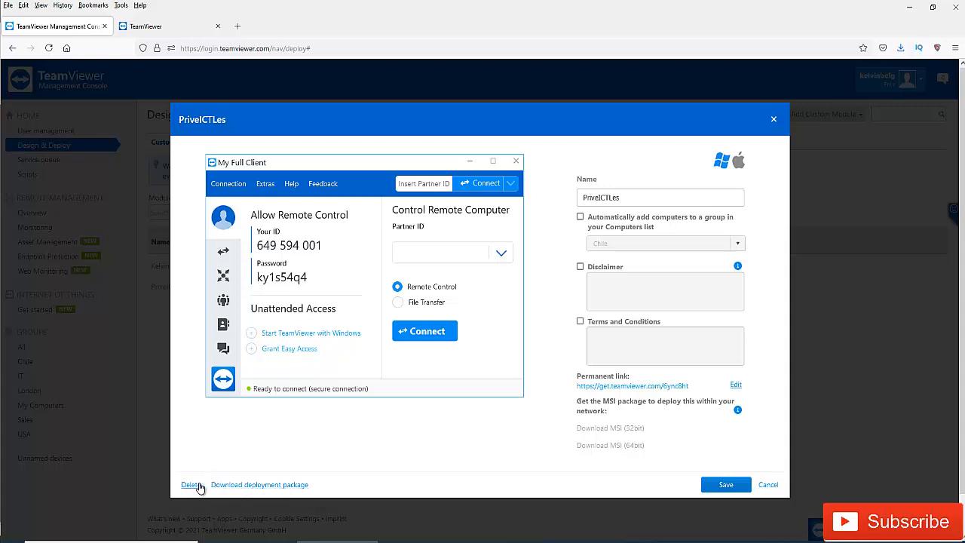
pyautogui.click(767, 484)
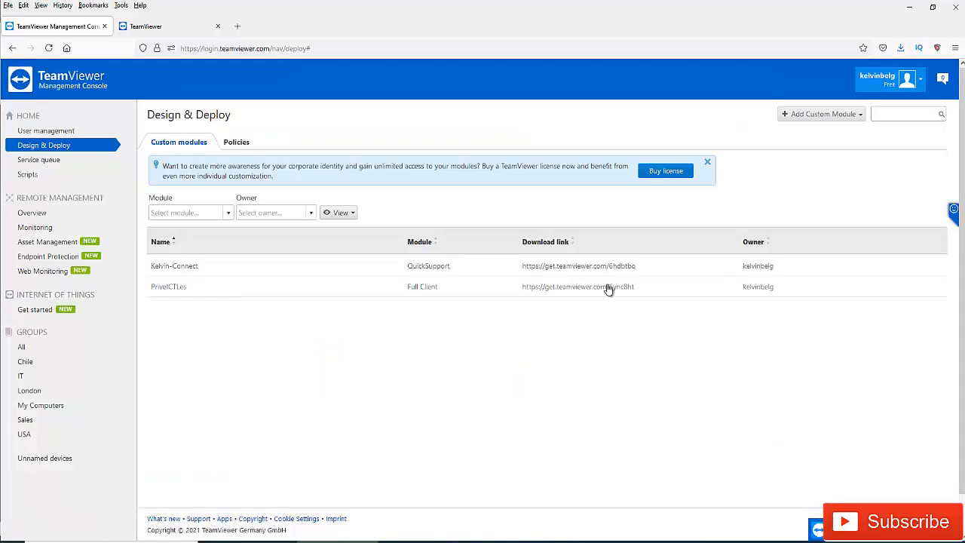
# Start a QuickJoin custom module and set its window title to PrivICTLes.
pyautogui.click(857, 116)
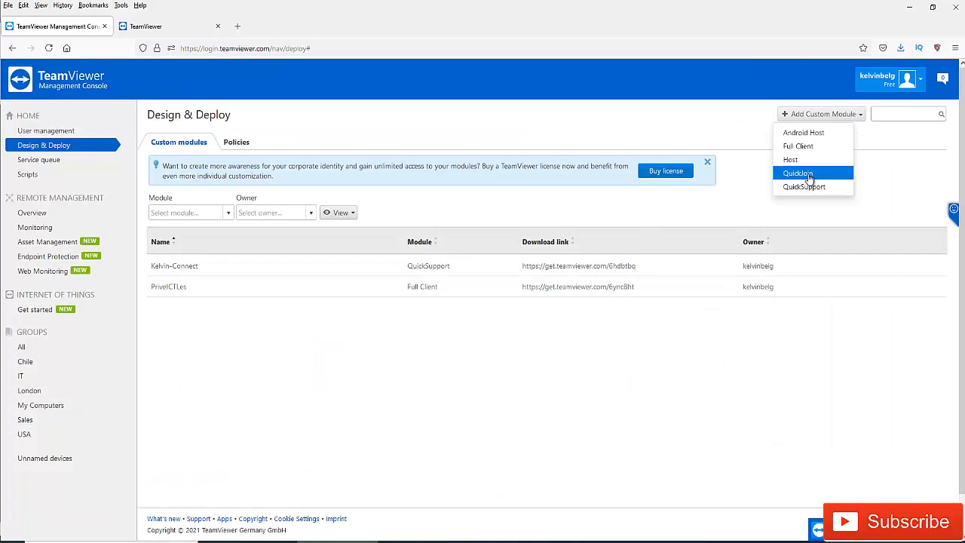
pyautogui.click(812, 176)
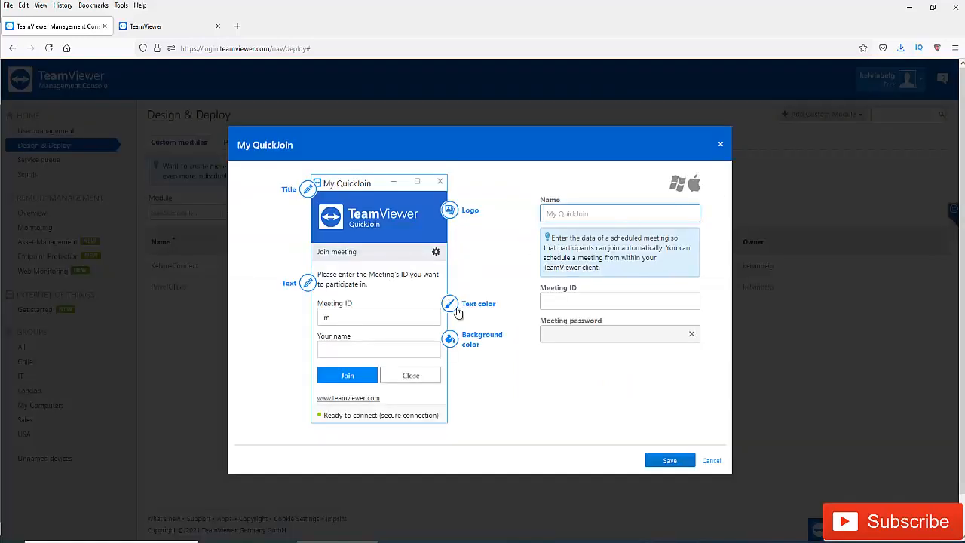
pyautogui.click(330, 316)
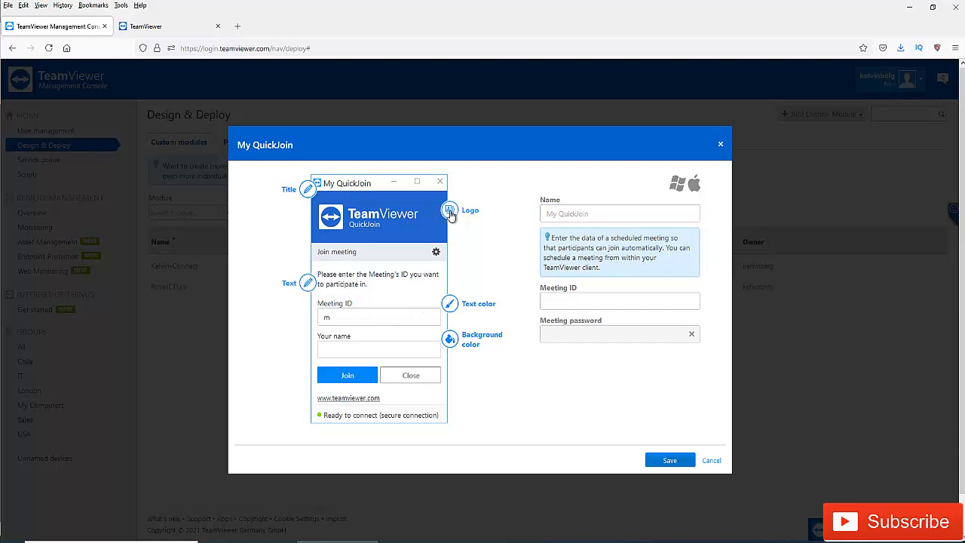
pyautogui.click(307, 189)
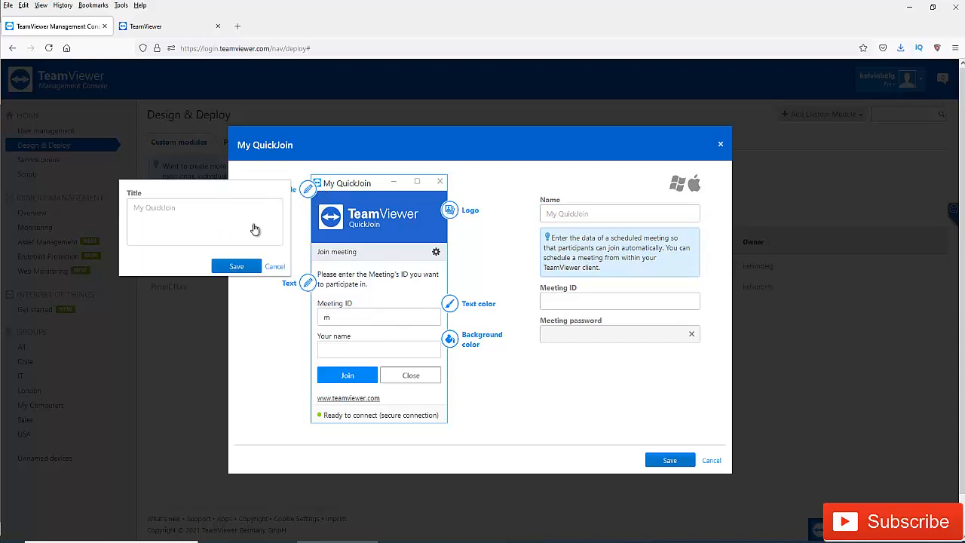
pyautogui.write('Privi')
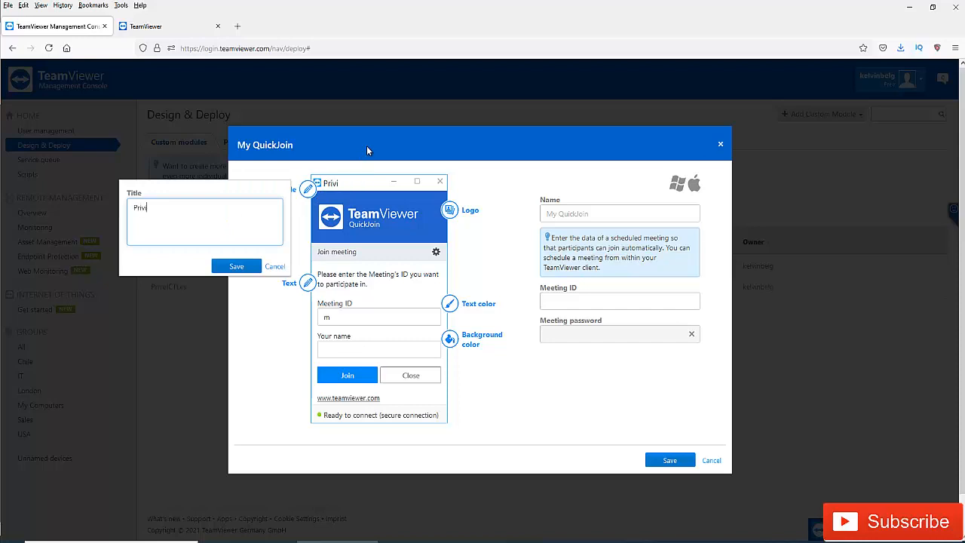
pyautogui.write('cCTLes')
pyautogui.click(238, 266)
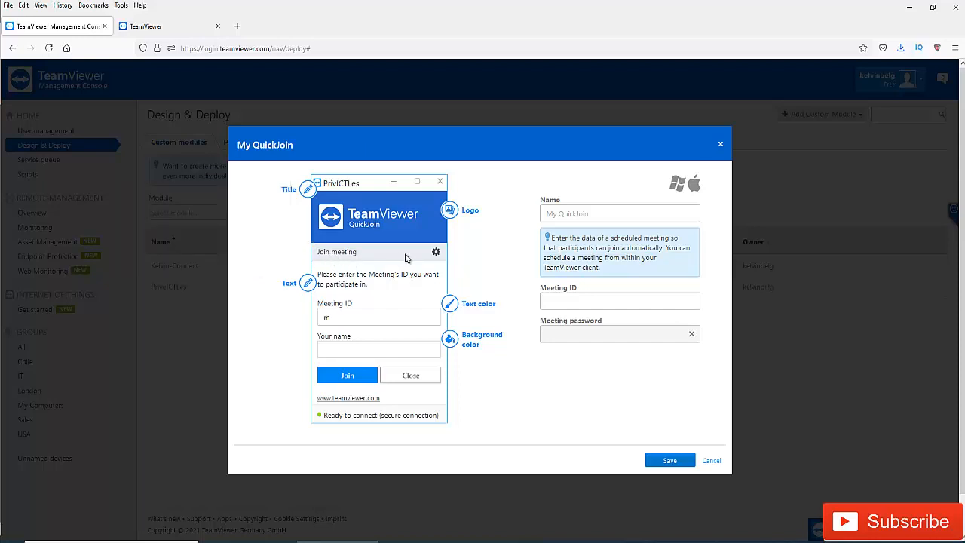
pyautogui.click(308, 283)
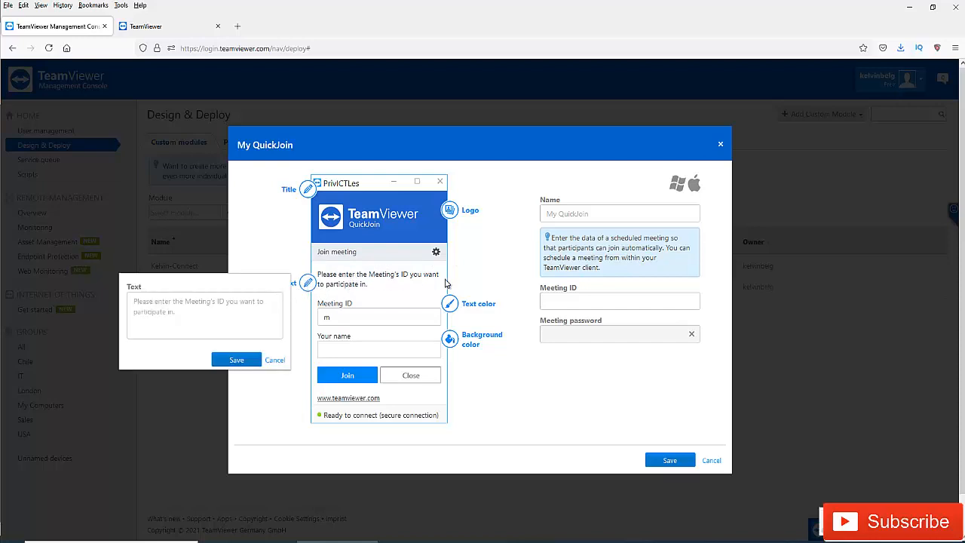
pyautogui.click(188, 314)
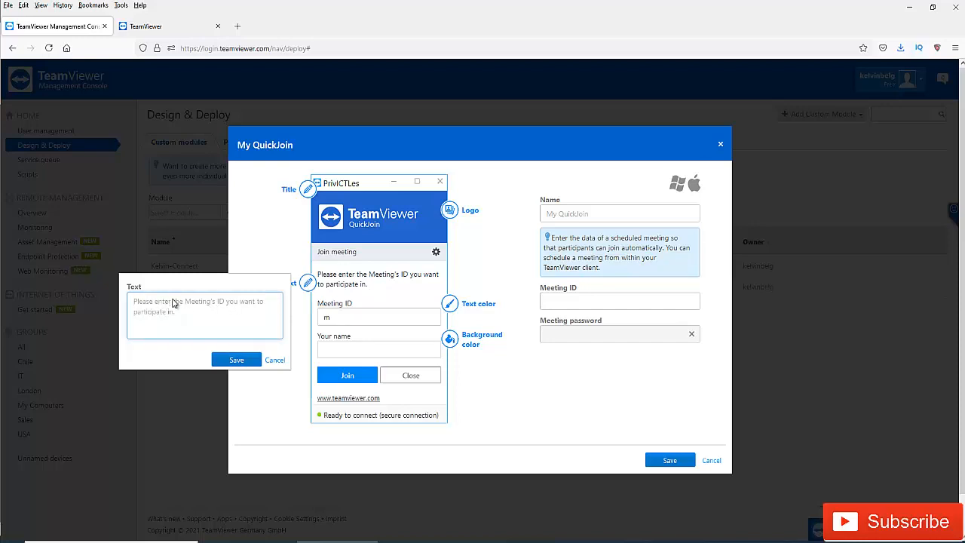
pyautogui.click(276, 359)
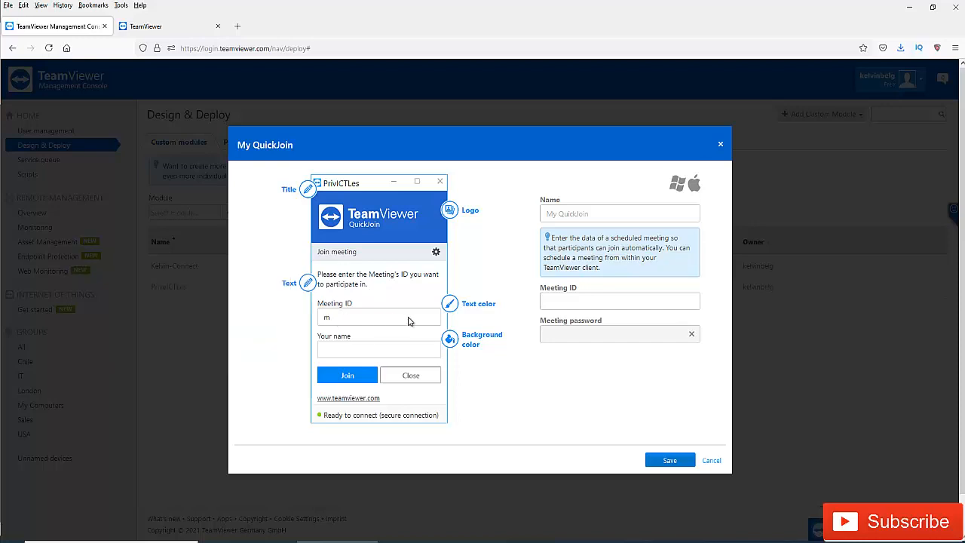
# Set the QuickJoin module's text color to dark olive #50553b and save the color.
pyautogui.click(452, 306)
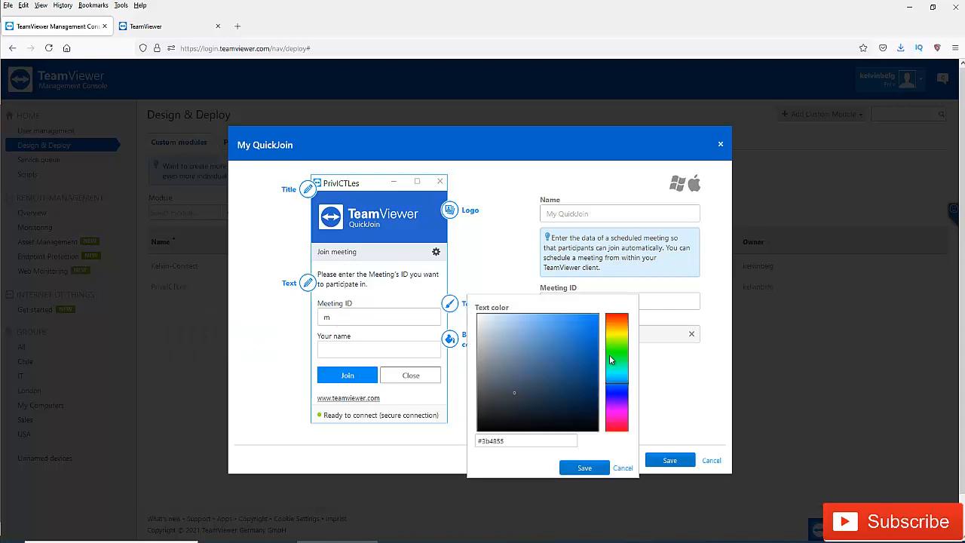
pyautogui.moveTo(614, 351)
pyautogui.mouseDown()
pyautogui.moveTo(616, 334)
pyautogui.moveTo(577, 371)
pyautogui.mouseUp()
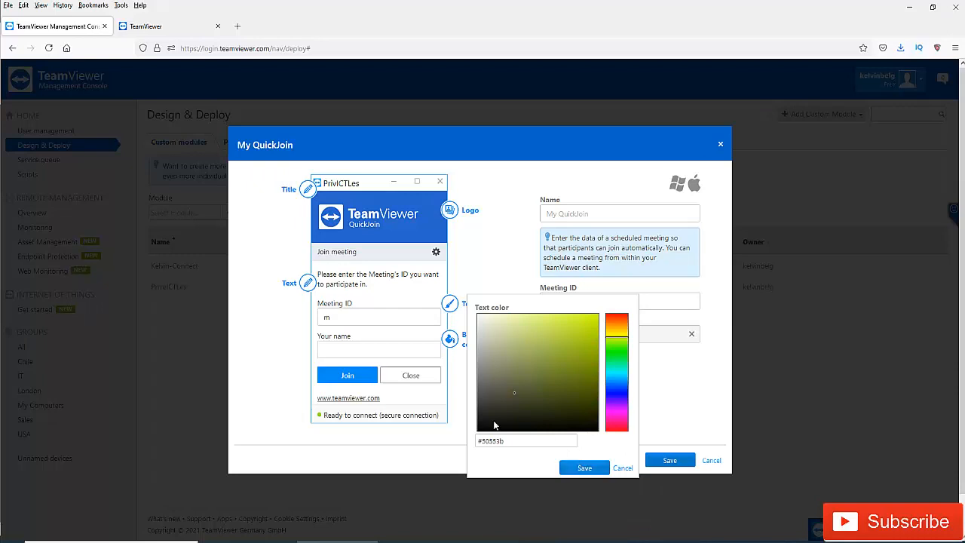
pyautogui.click(580, 468)
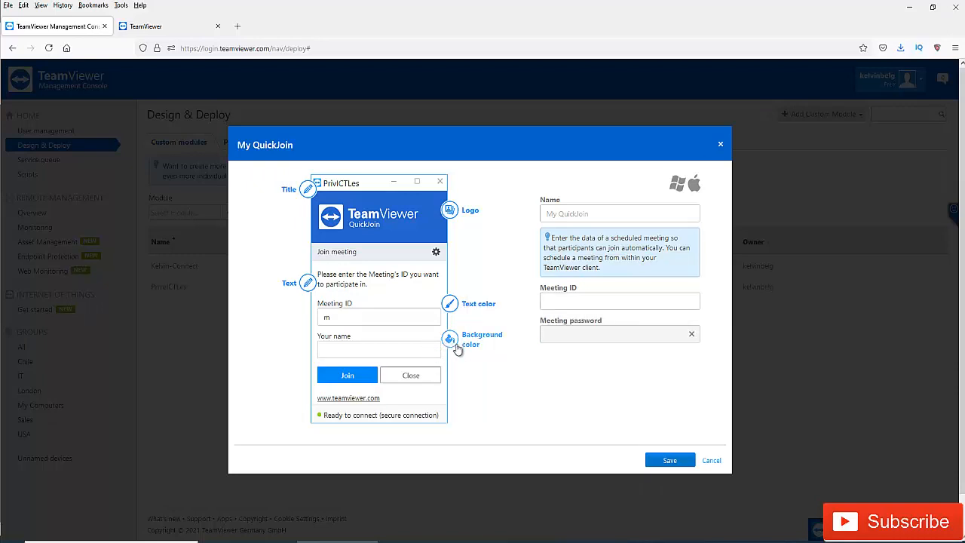
# Try different hues for the QuickJoin module's background color and save an olive green.
pyautogui.click(449, 339)
pyautogui.click(617, 416)
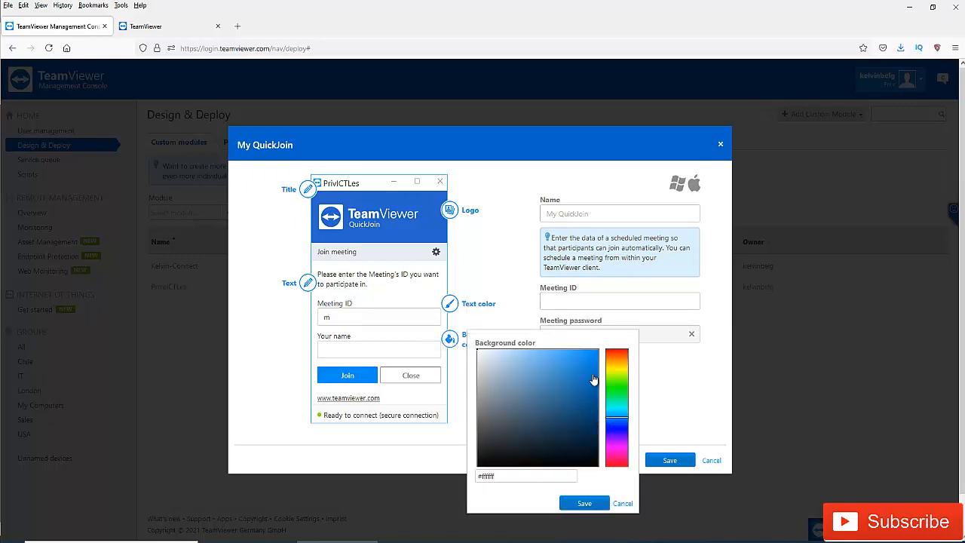
pyautogui.click(593, 375)
pyautogui.click(561, 400)
pyautogui.click(616, 456)
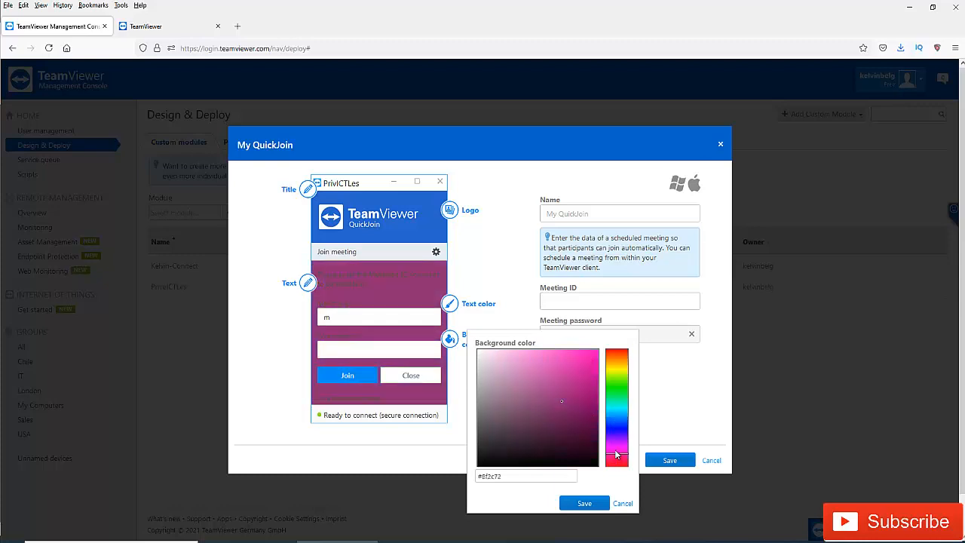
pyautogui.click(621, 375)
pyautogui.click(619, 370)
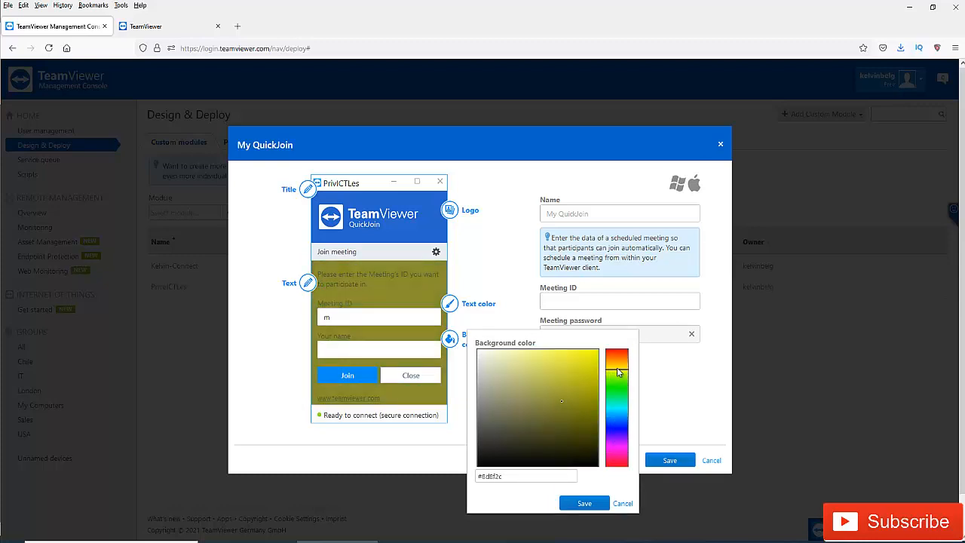
pyautogui.click(620, 362)
pyautogui.click(619, 372)
pyautogui.click(624, 376)
pyautogui.click(623, 375)
pyautogui.click(584, 503)
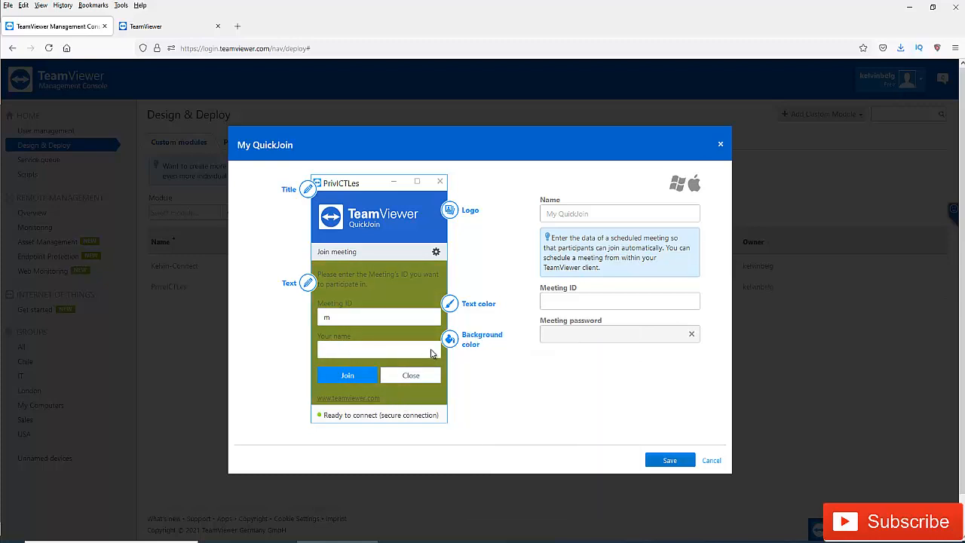
# Name the QuickJoin module PriveICTLes, leave the meeting ID empty and save the module.
pyautogui.click(566, 300)
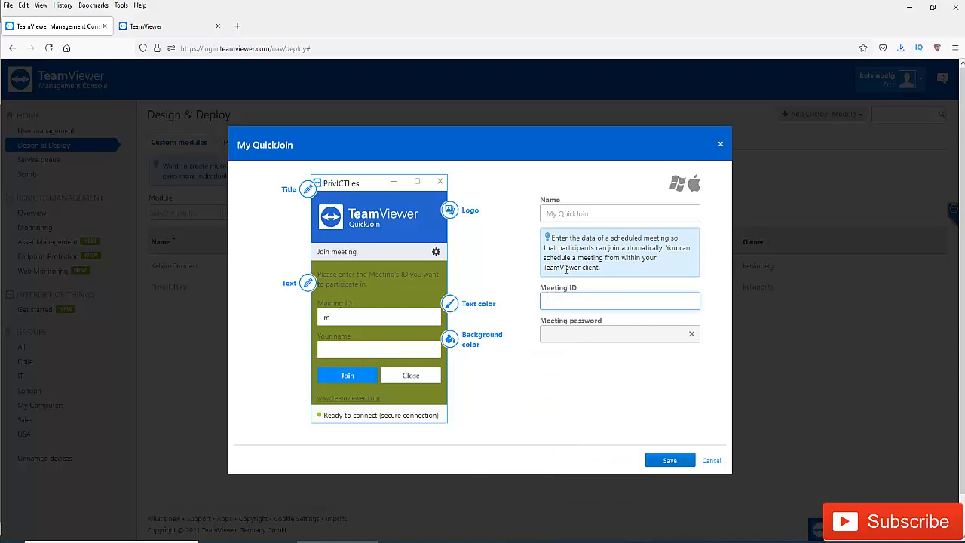
pyautogui.click(562, 210)
pyautogui.write('PriveICTLes')
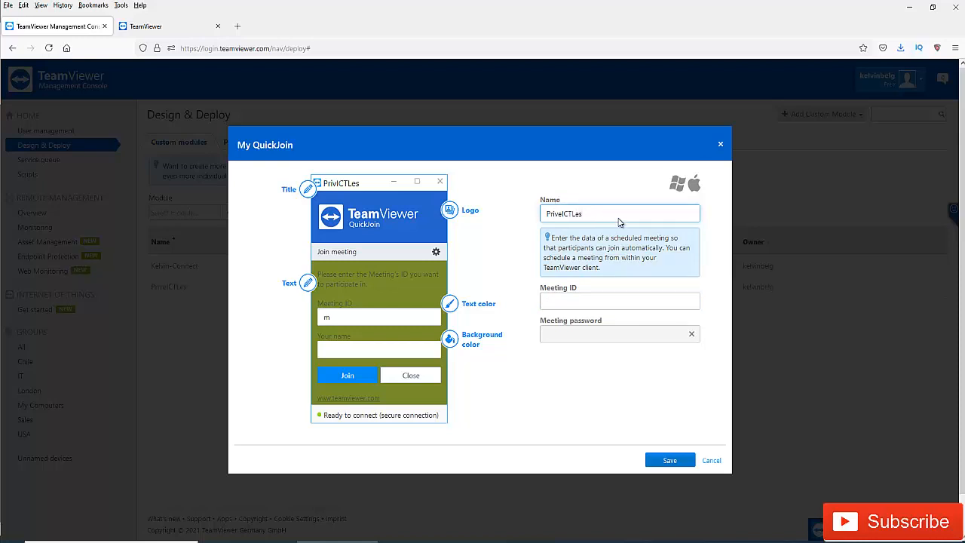
pyautogui.click(584, 304)
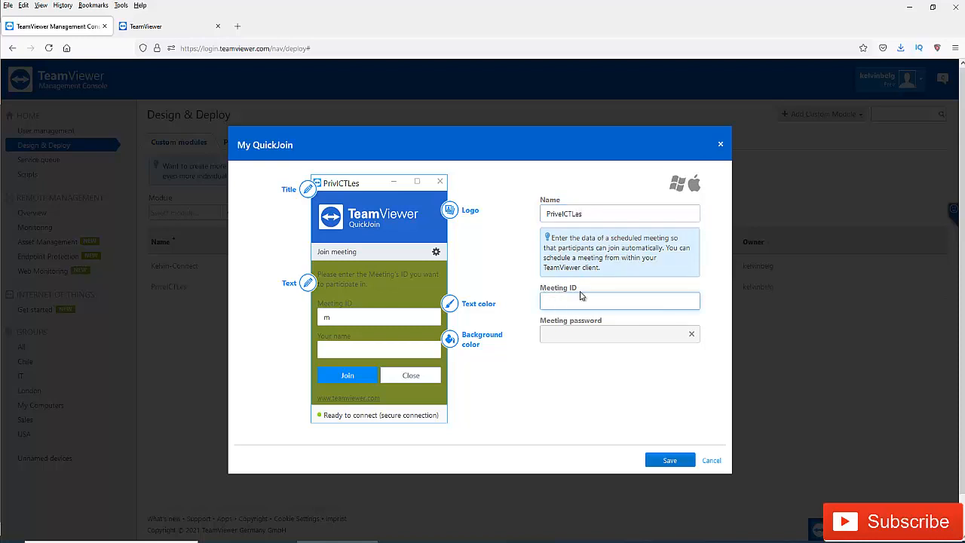
pyautogui.click(669, 460)
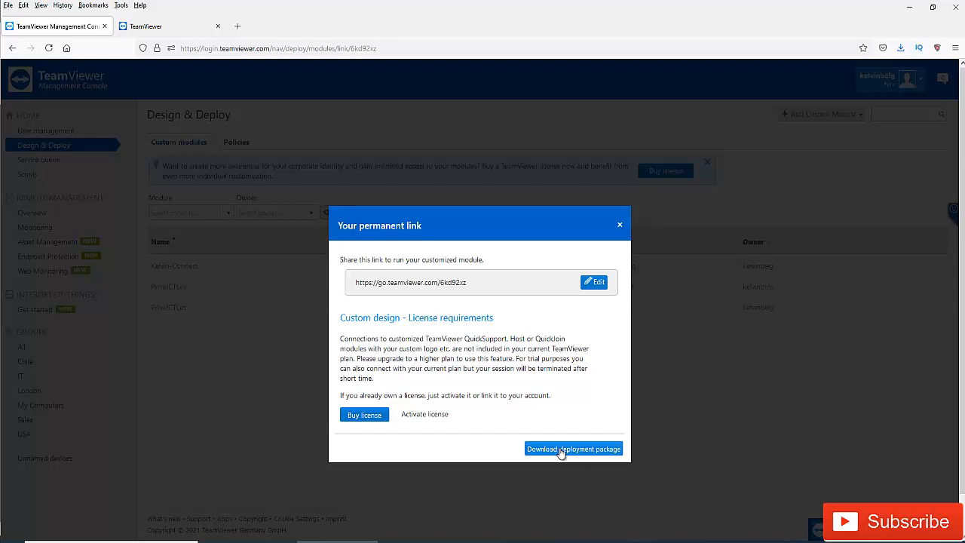
# Download the QuickJoin deployment package, save TeamViewerQJ.exe and close the two download pages.
pyautogui.click(566, 450)
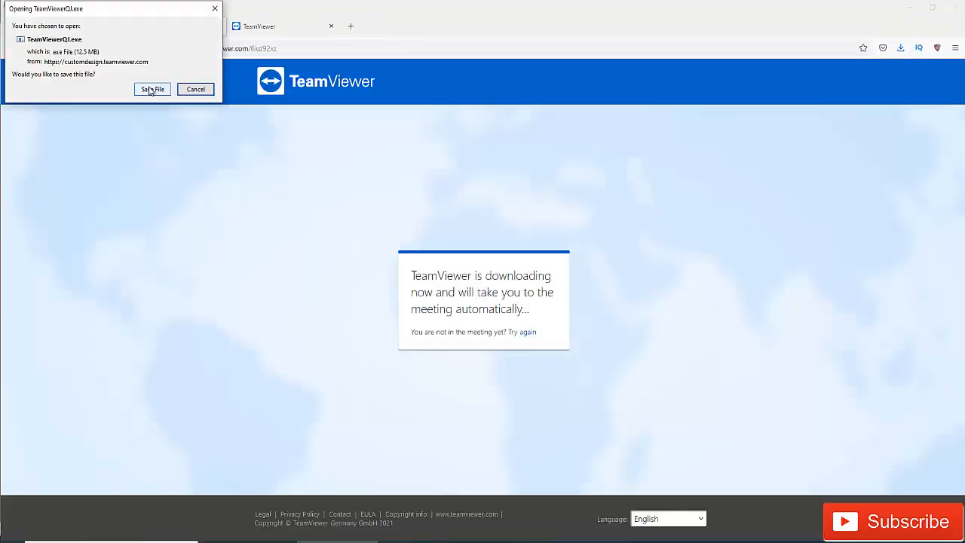
pyautogui.click(151, 89)
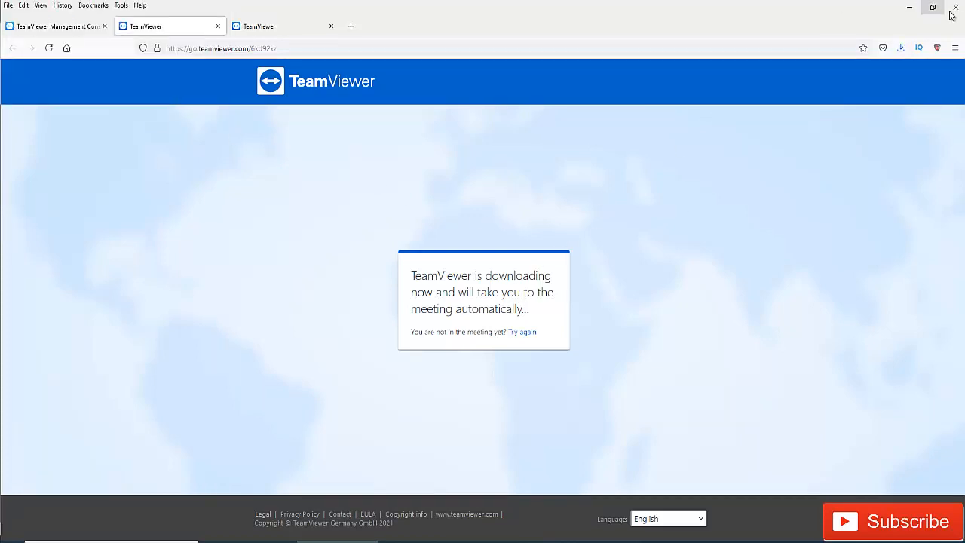
pyautogui.click(218, 26)
pyautogui.click(218, 25)
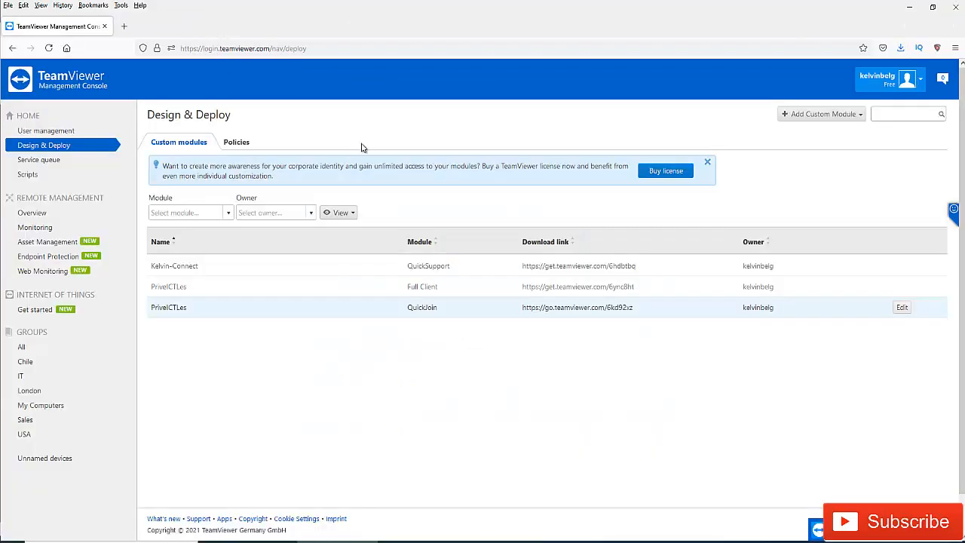
# Try out a new custom QuickSupport module with the title PriveICTLes and discard it without saving.
pyautogui.click(860, 121)
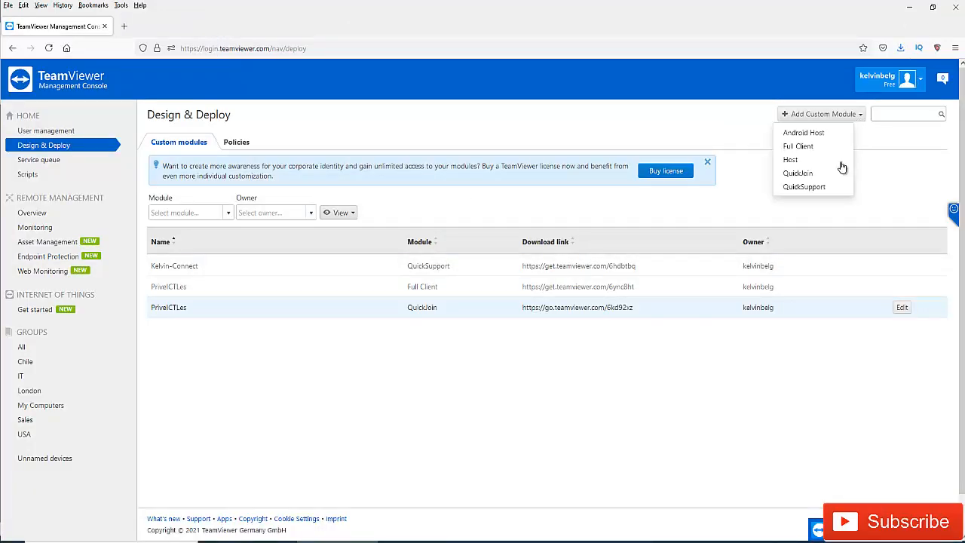
pyautogui.click(800, 188)
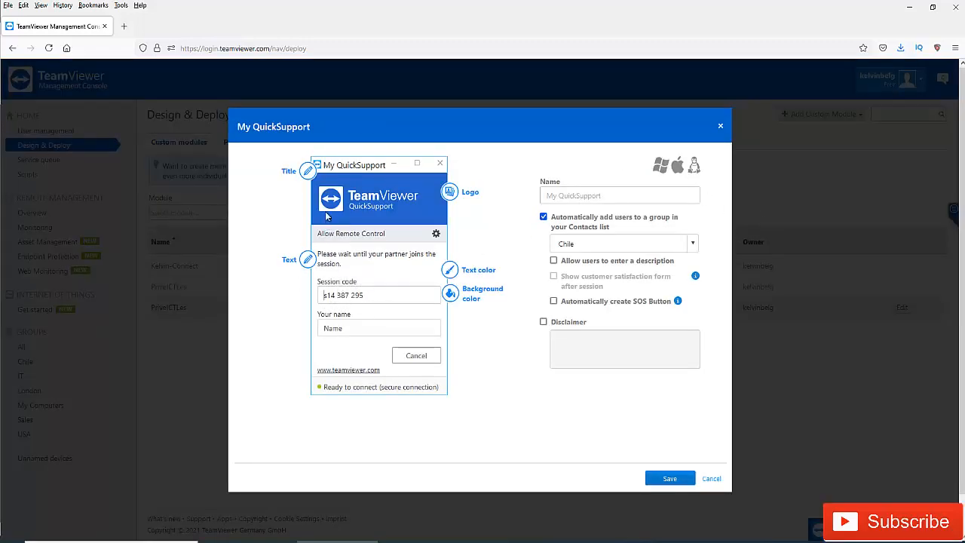
pyautogui.click(308, 174)
pyautogui.write('PriveC')
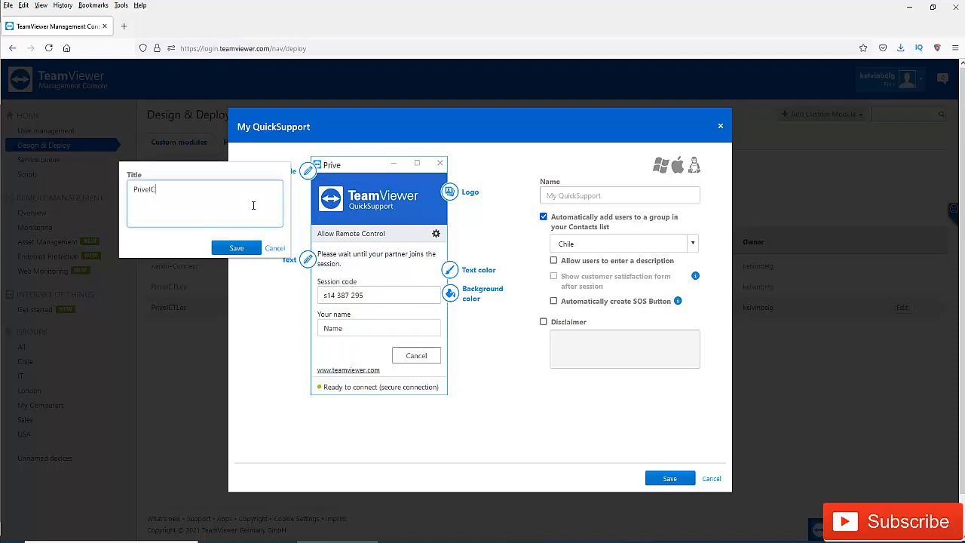
pyautogui.click(237, 248)
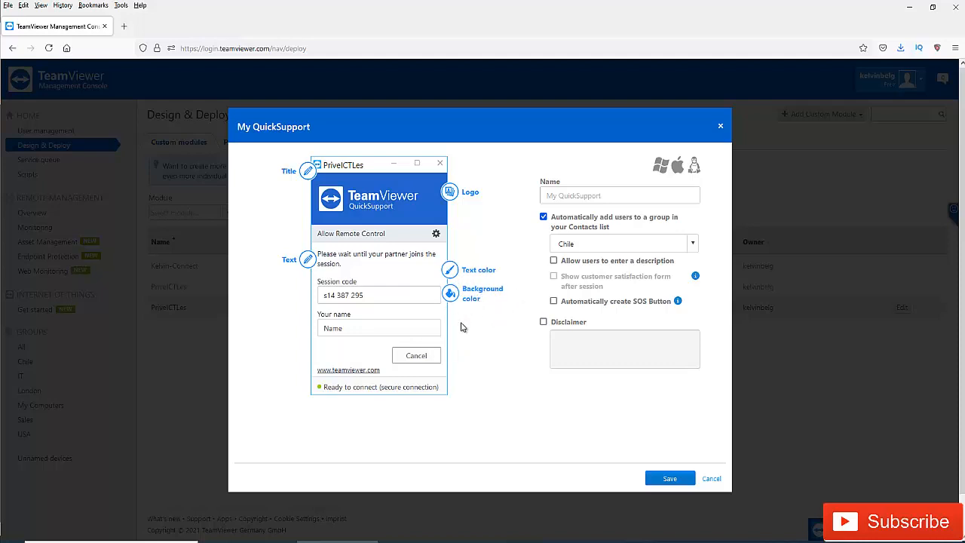
pyautogui.click(711, 478)
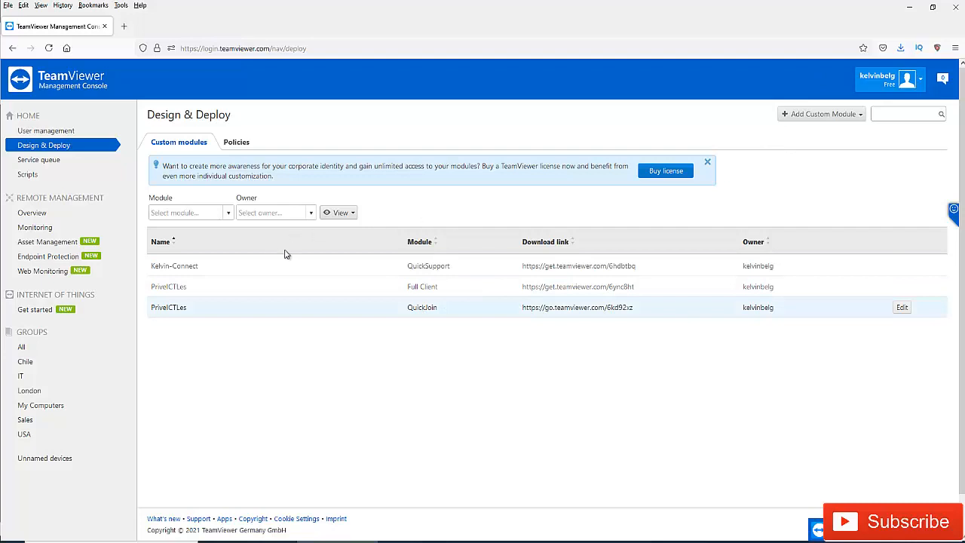
# Browse the service queue with its connection reports, the scripts page and the remote management overview.
pyautogui.click(45, 161)
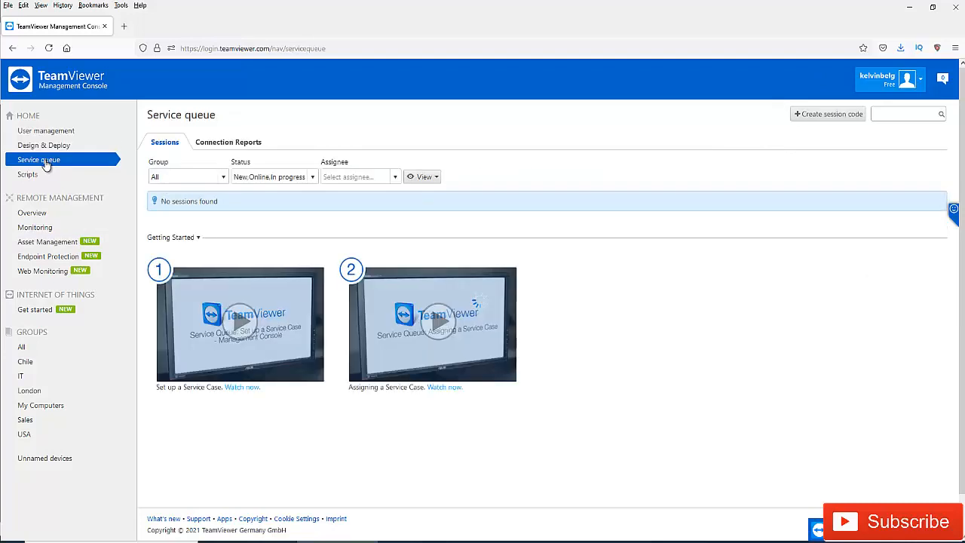
pyautogui.click(227, 144)
pyautogui.click(114, 161)
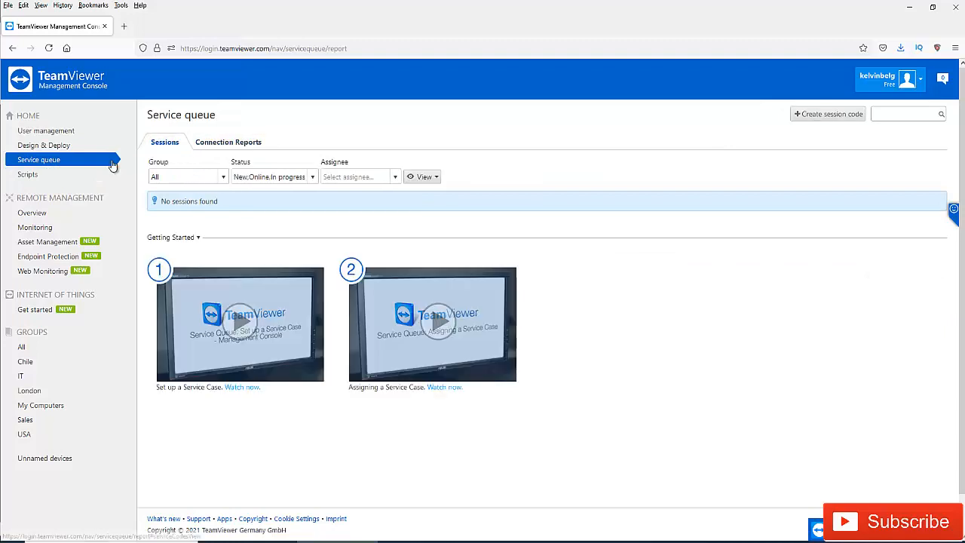
pyautogui.click(56, 176)
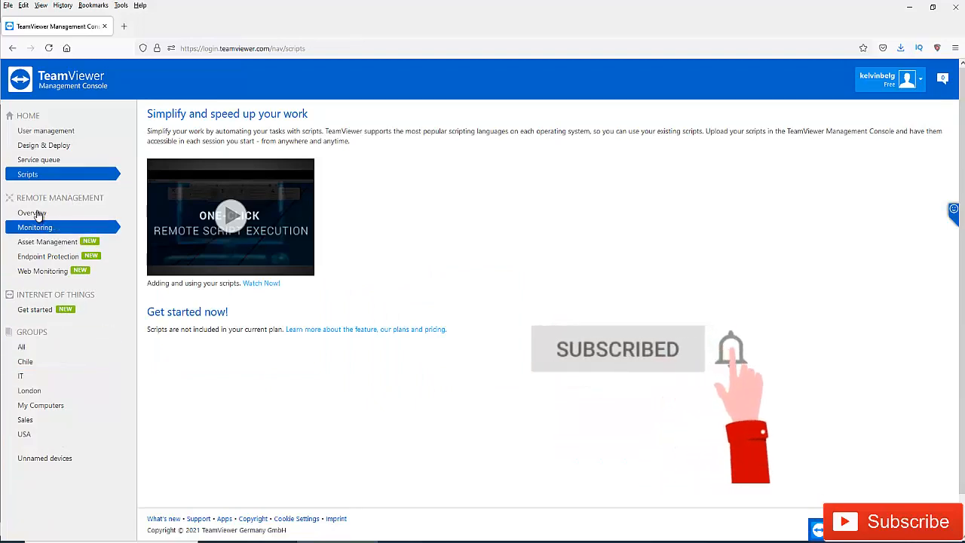
pyautogui.click(83, 214)
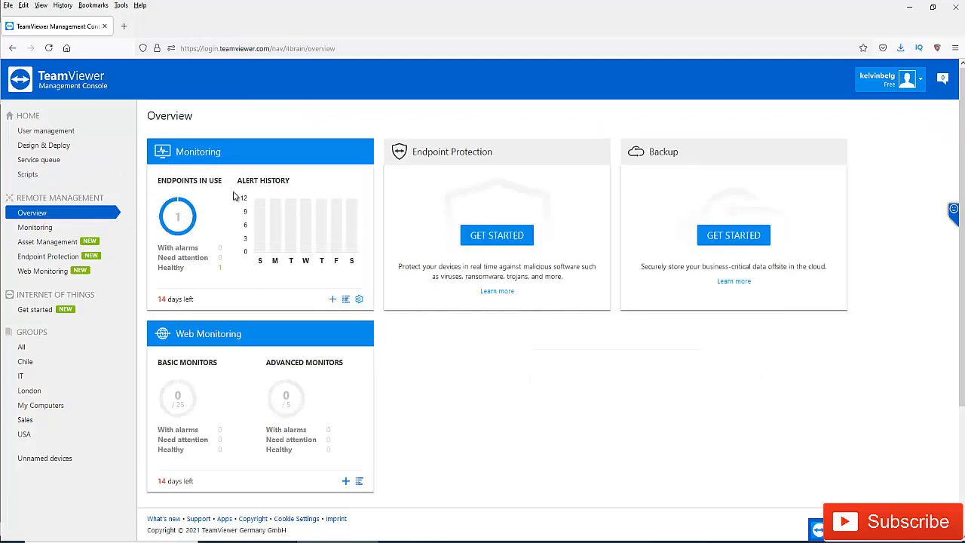